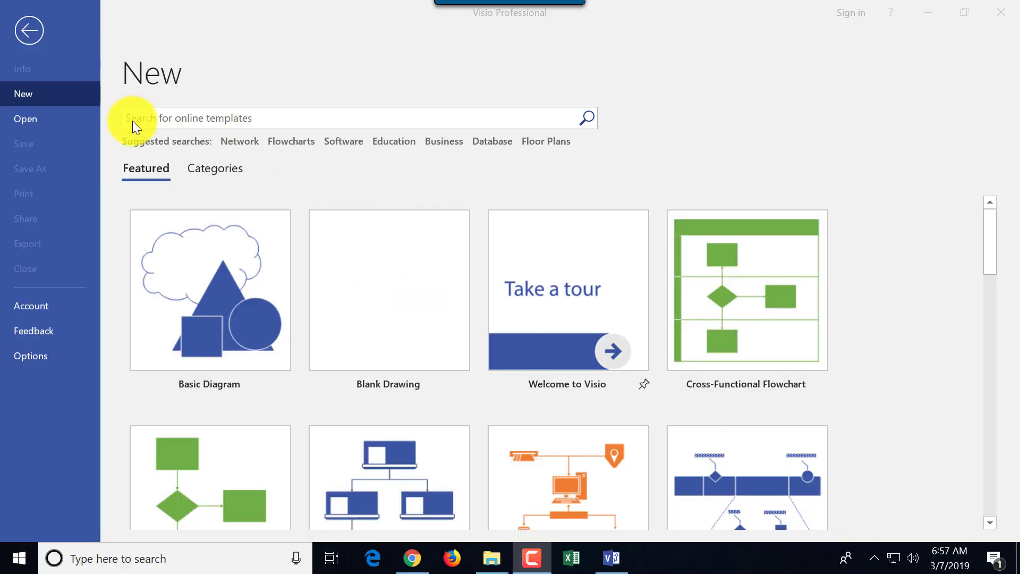
Search templates for 'org' and create a drawing from the Department Organization Chart variant
click(166, 123)
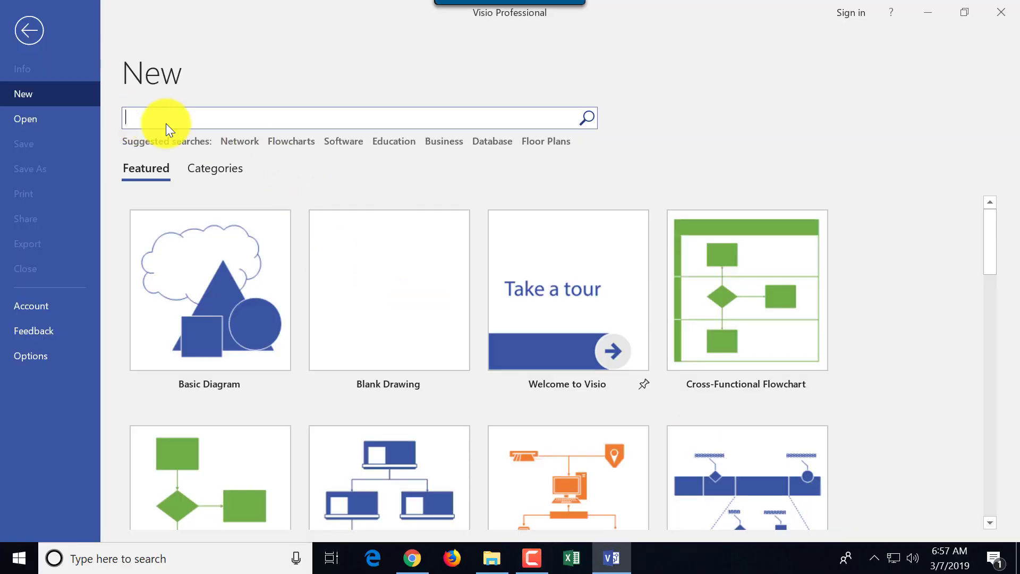
text(org)
key(Return)
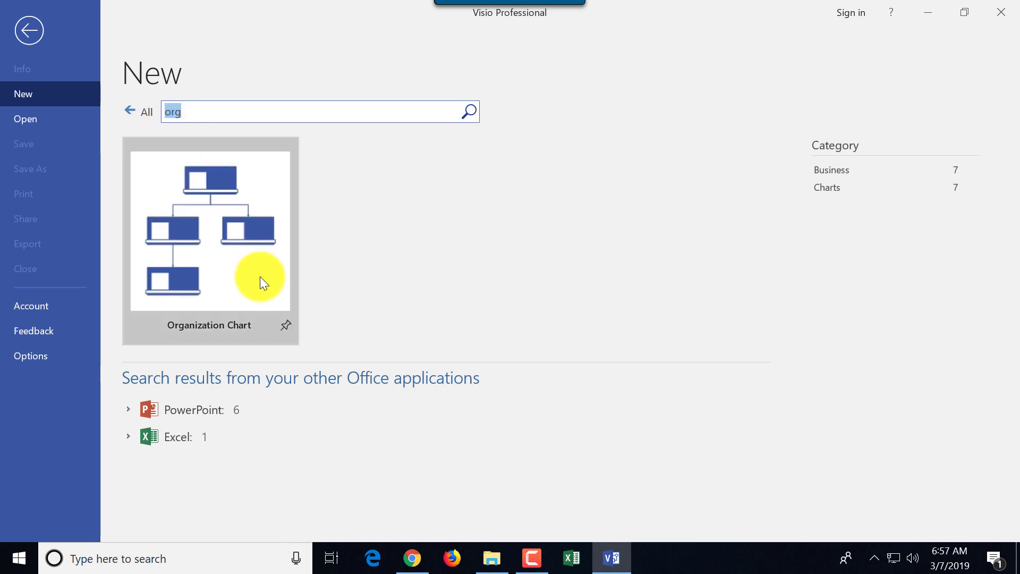
click(228, 263)
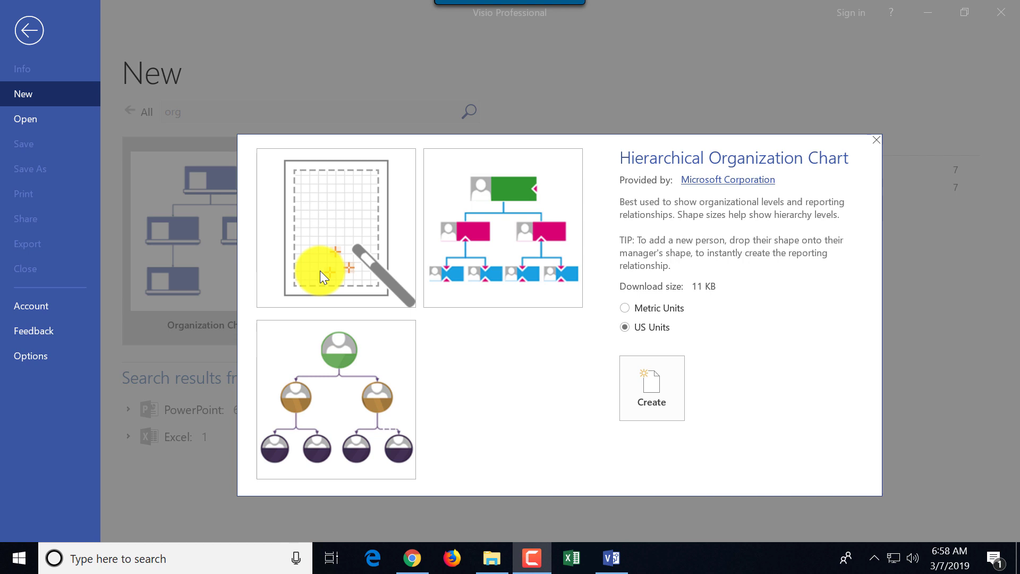
click(507, 247)
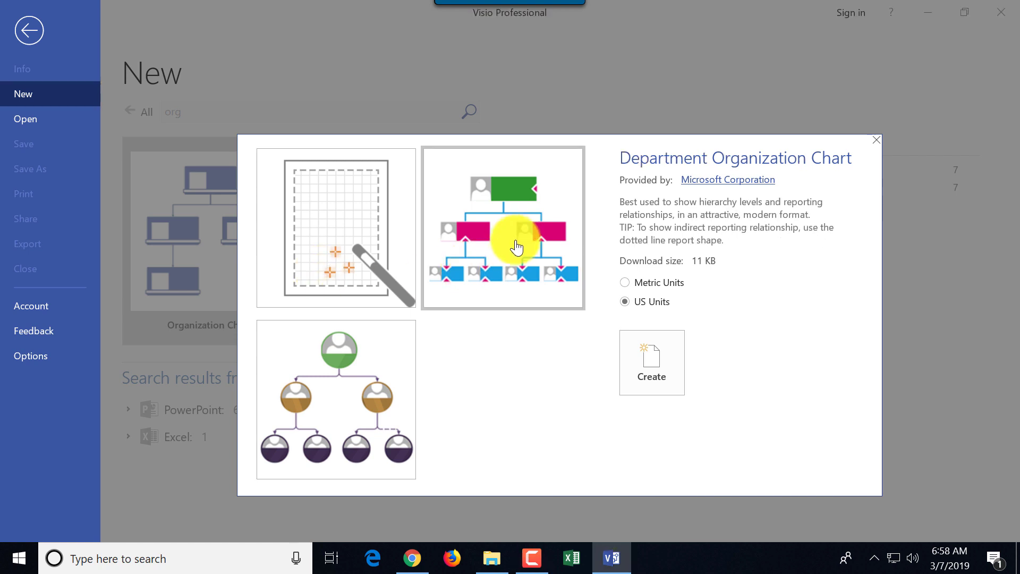
click(367, 395)
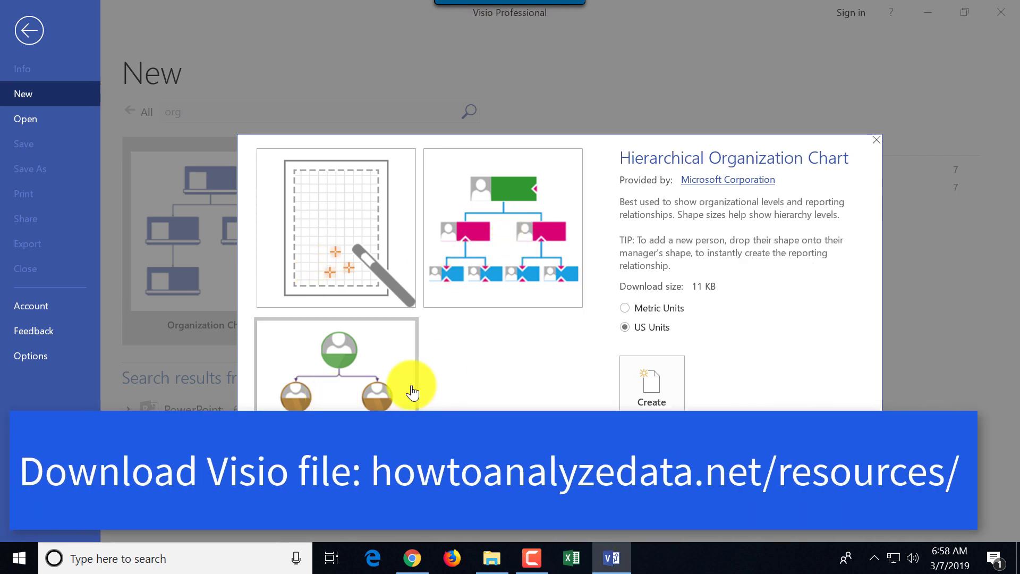
click(507, 251)
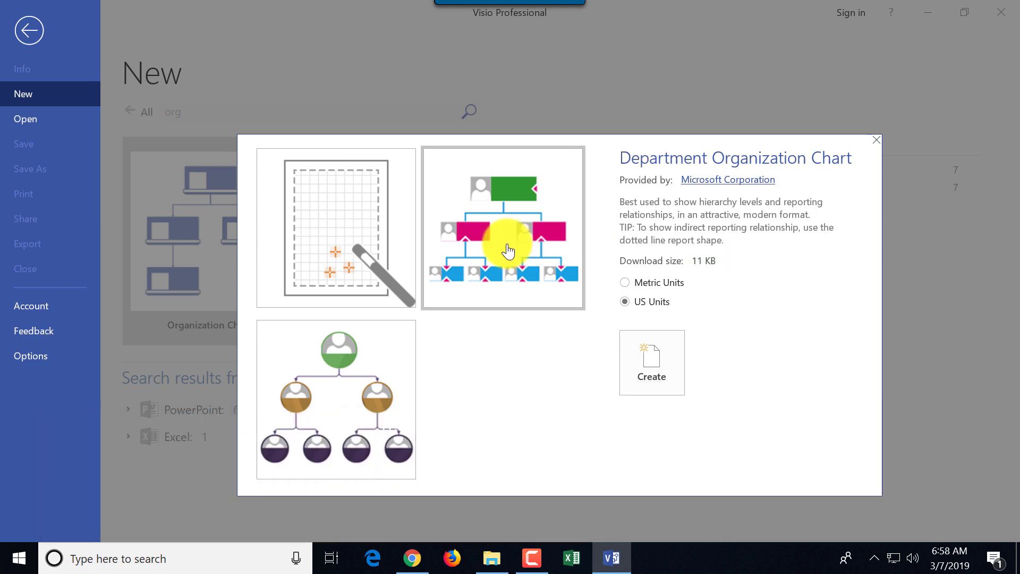
double_click(507, 252)
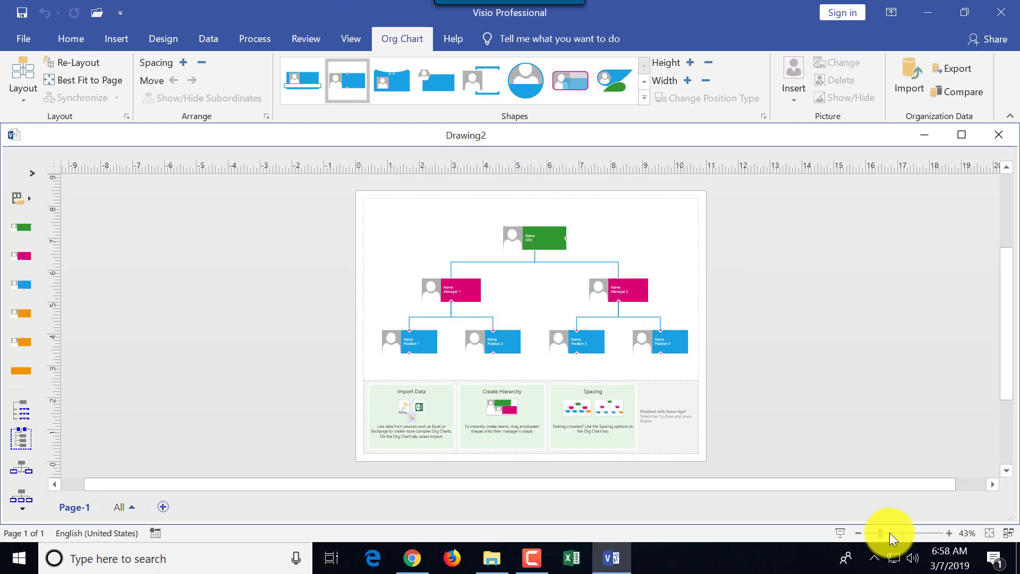
Select and delete all the sample org chart shapes on the page
drag(889, 533, 907, 532)
scroll(888, 483, up, 4)
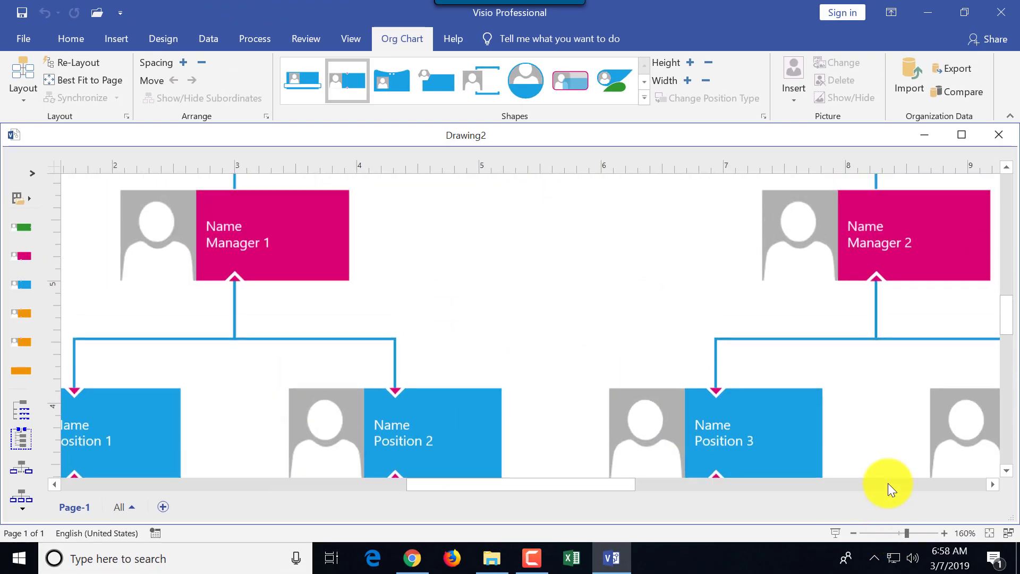
scroll(887, 479, down, 3)
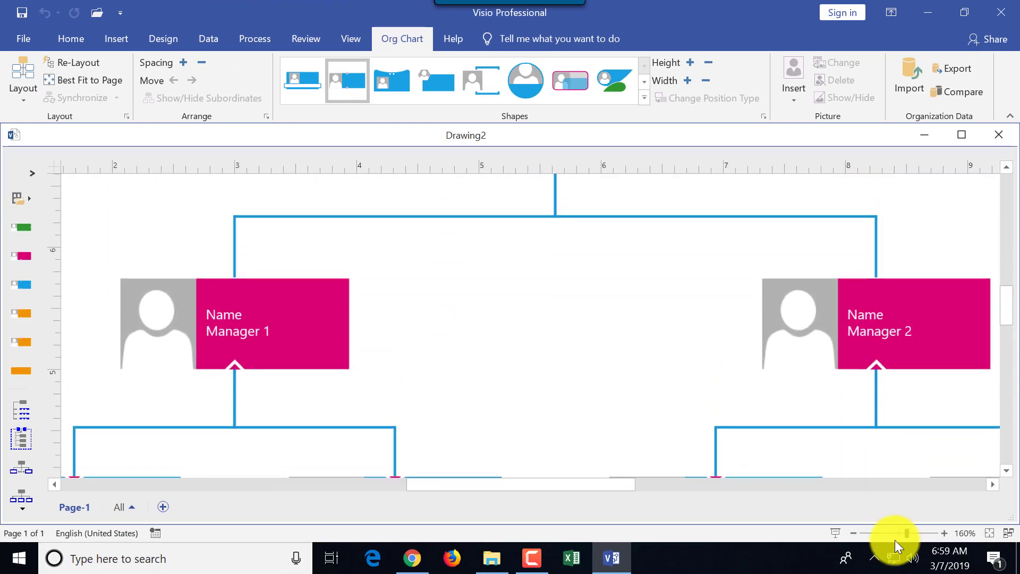
click(890, 533)
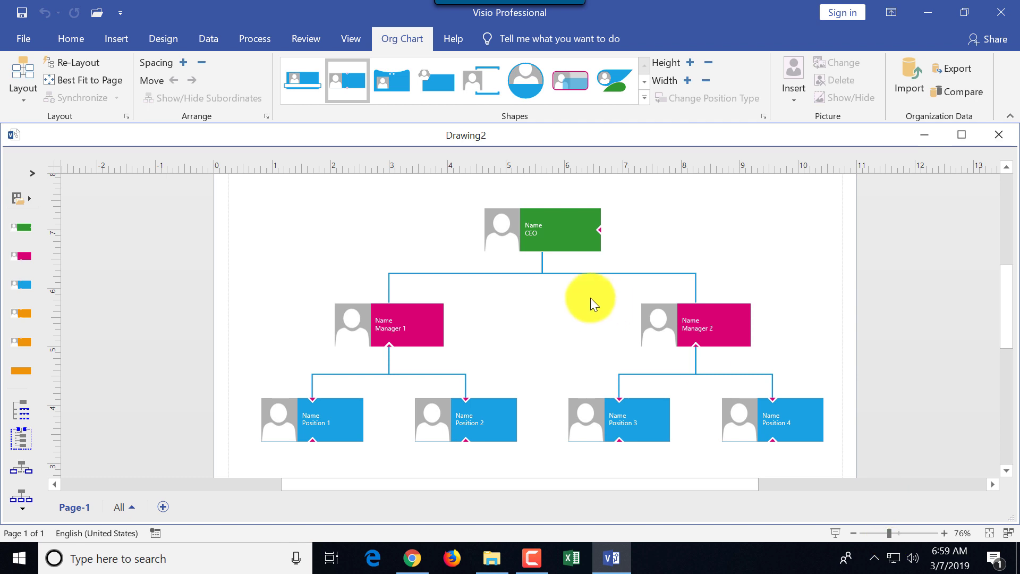
drag(267, 192, 828, 447)
key(Delete)
Delete the leftover tips panel and fit the empty page to the window
click(298, 420)
key(Delete)
scroll(326, 405, down, 3)
drag(209, 242, 880, 430)
key(Delete)
drag(888, 533, 869, 533)
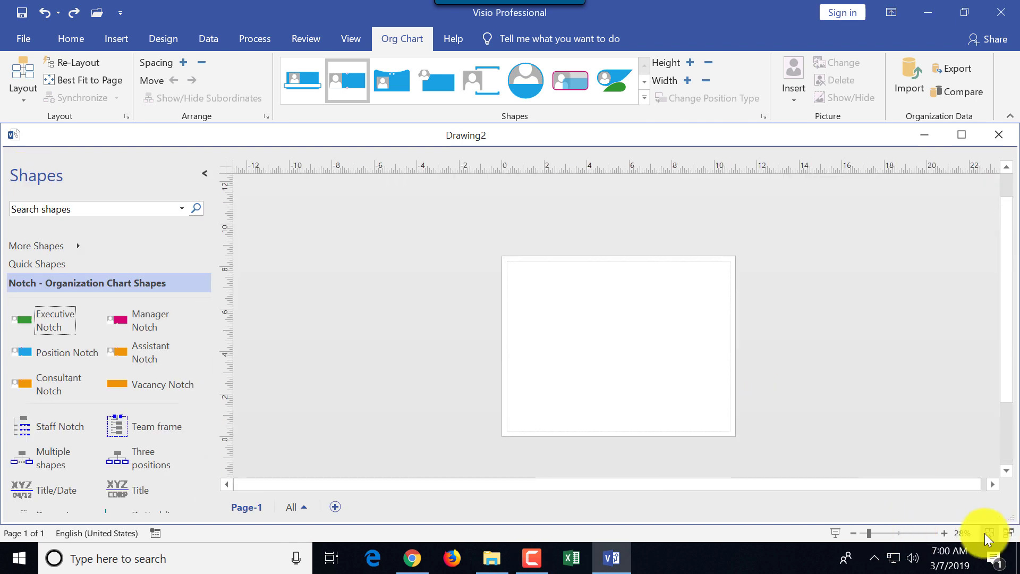
click(988, 533)
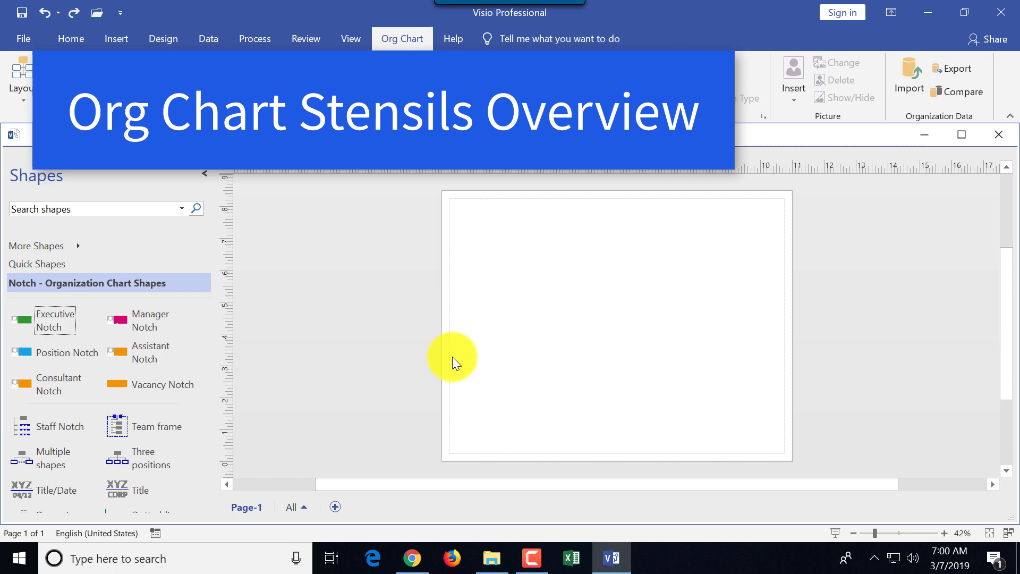
Drop an Executive Notch shape from the stencil near the top centre of the page
drag(39, 328, 613, 260)
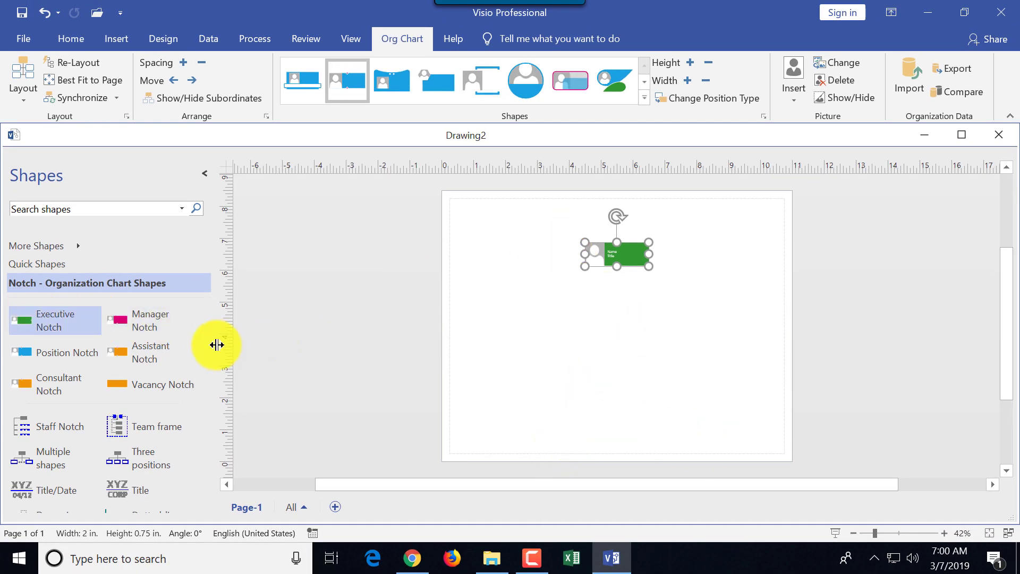
Label the executive shape with the person's name and title President, then attach a Manager Notch below
drag(874, 532, 885, 534)
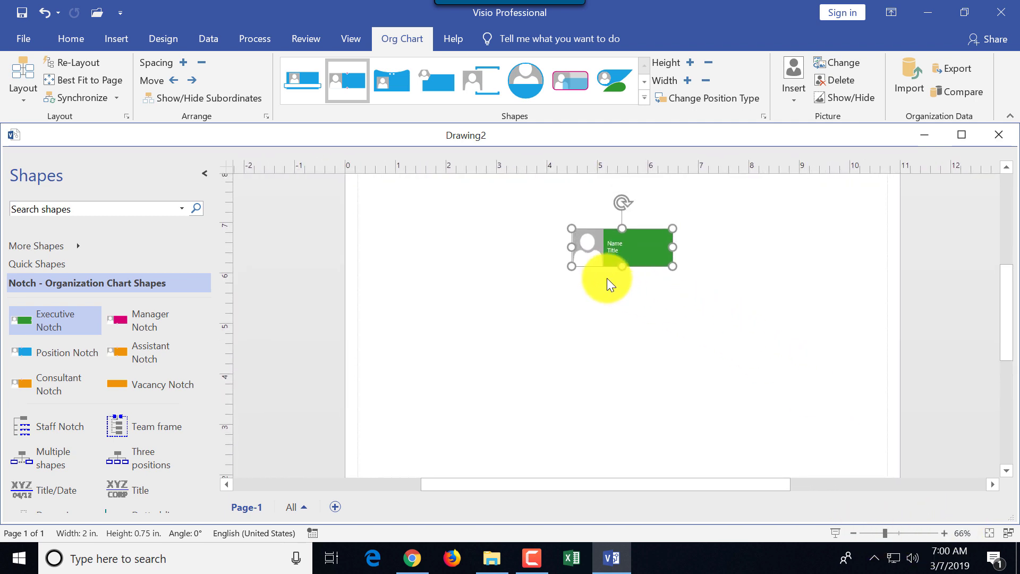
double_click(618, 242)
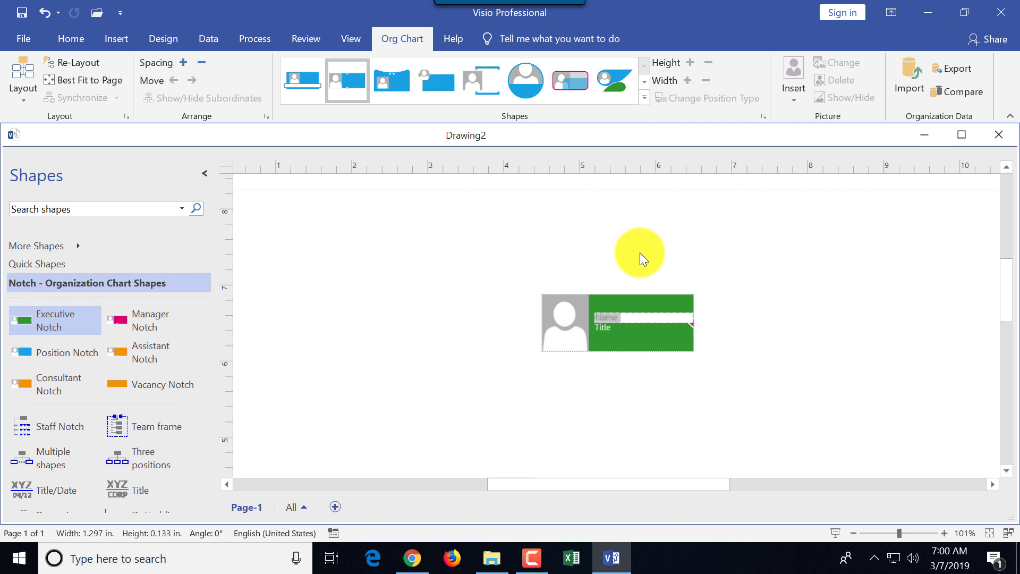
key(Return)
text(President)
click(615, 319)
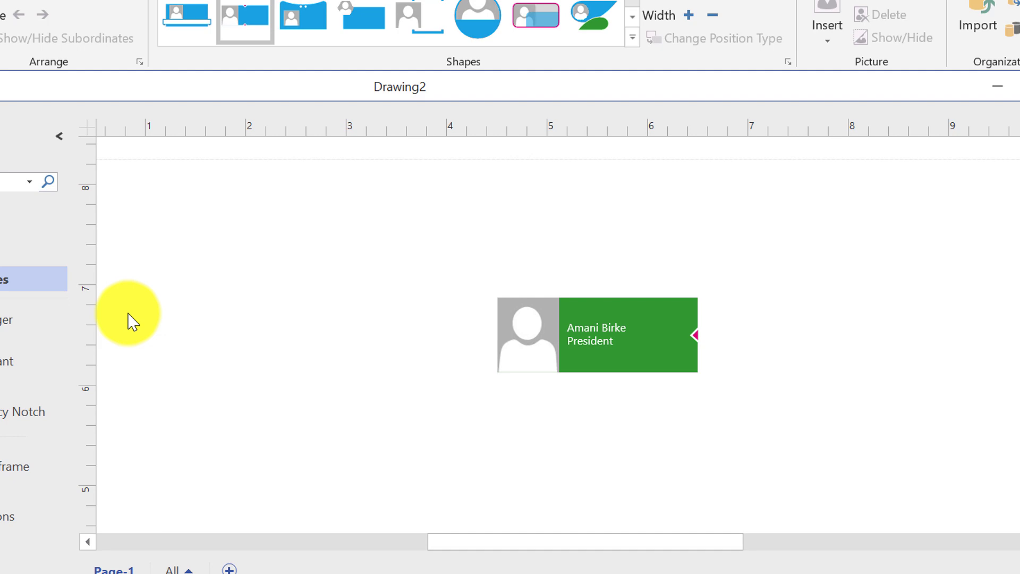
drag(46, 330, 597, 334)
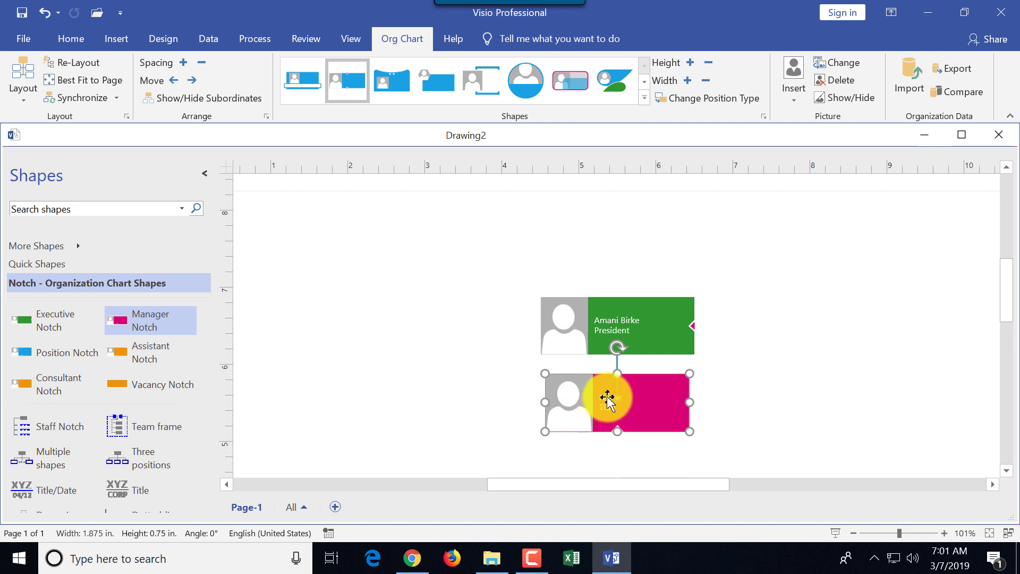
Label the first manager with the person's name and title VP of Marketing
double_click(607, 400)
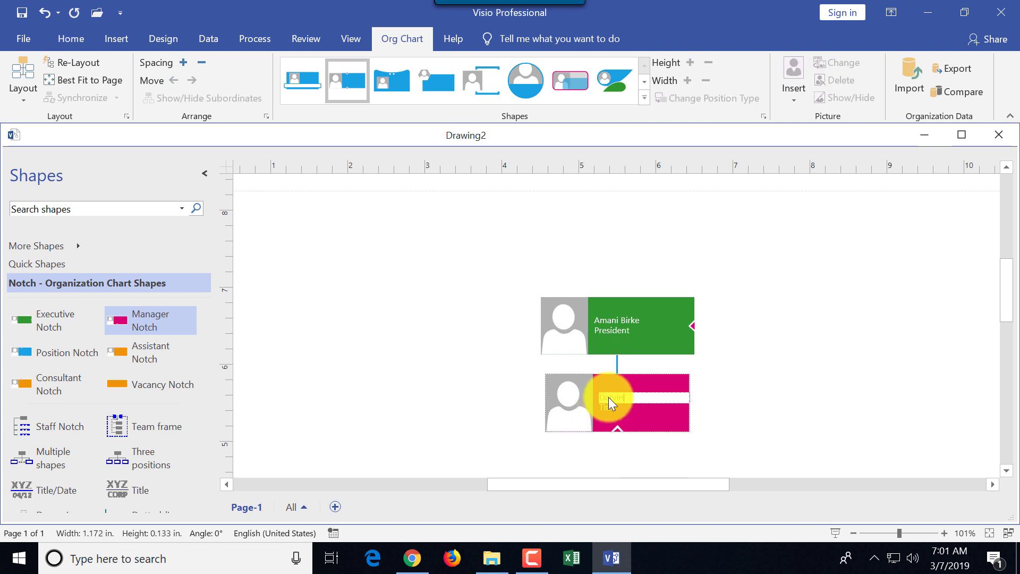
click(610, 406)
text(VP of Marketing)
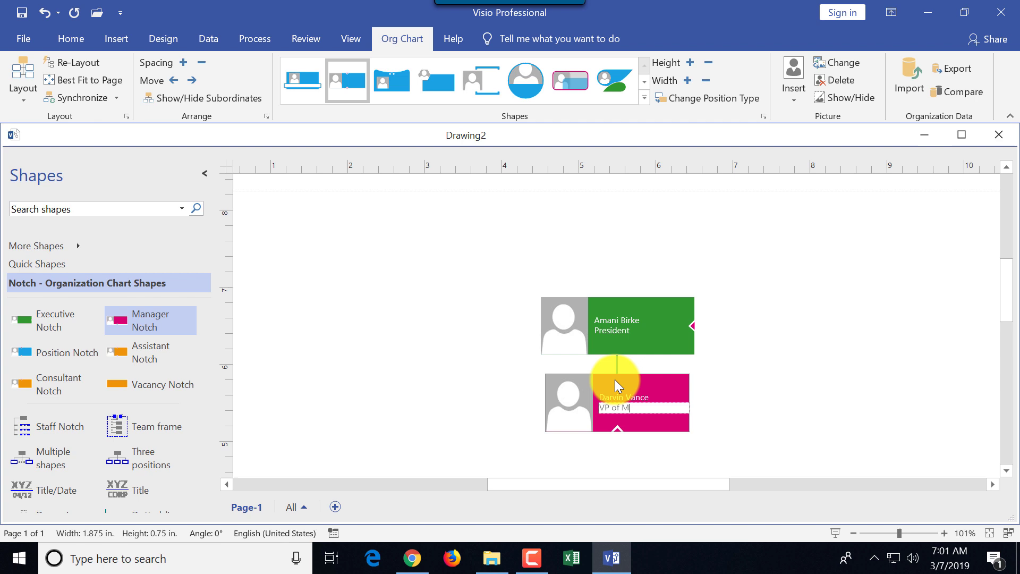
click(751, 365)
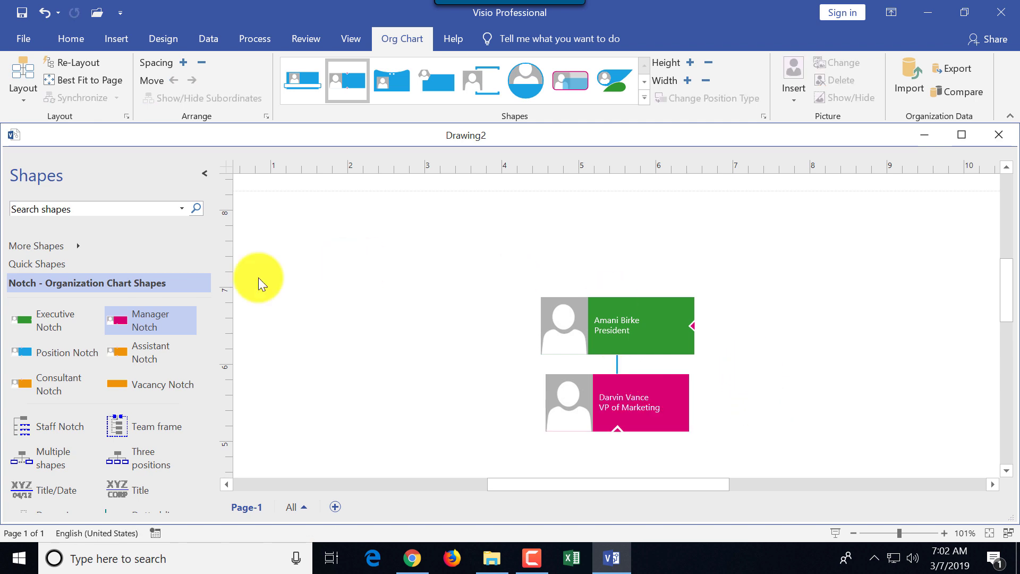
Add a second manager under the President titled VP of Production, with the person's name
drag(143, 325, 611, 330)
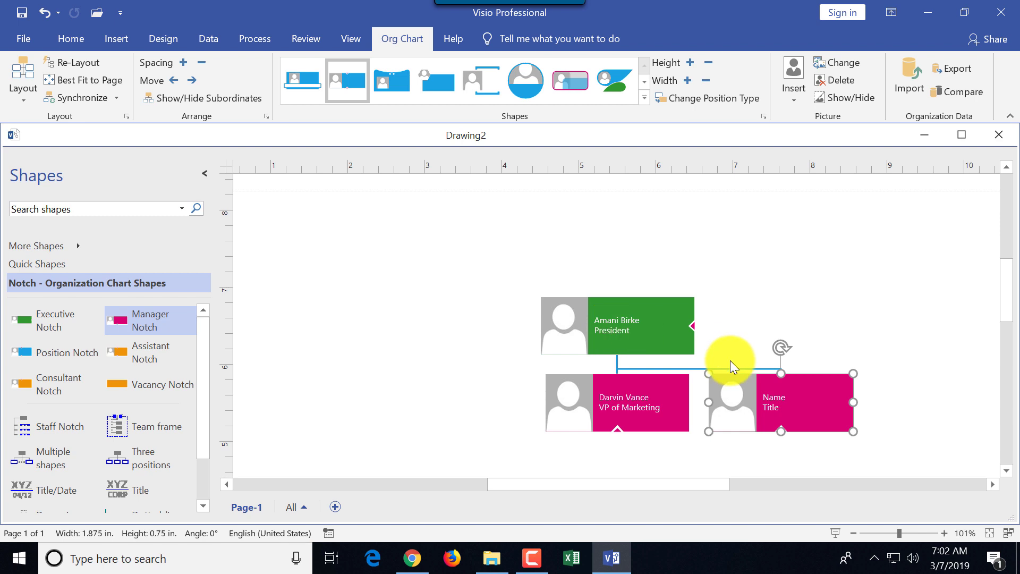
double_click(774, 397)
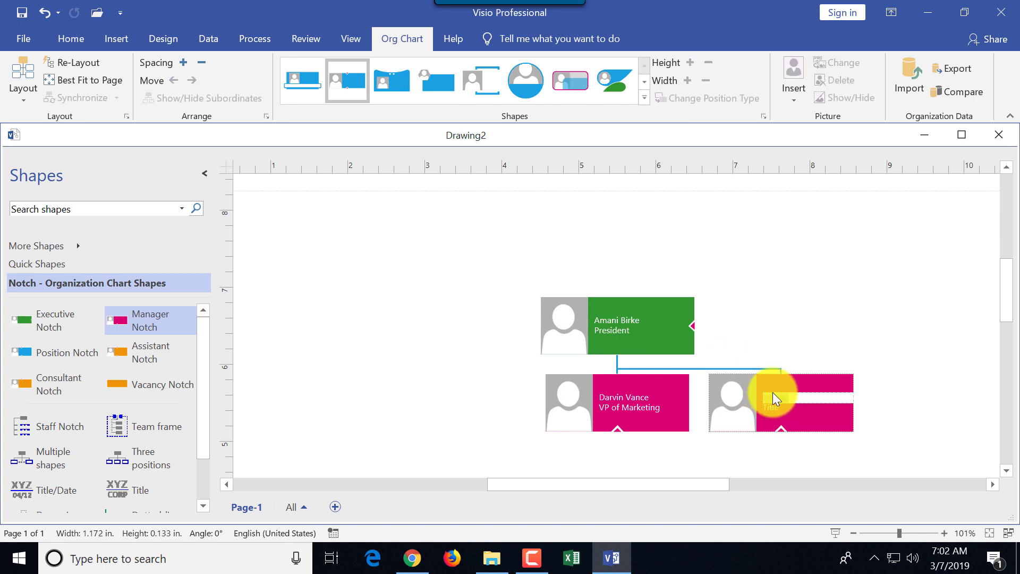
key(Return)
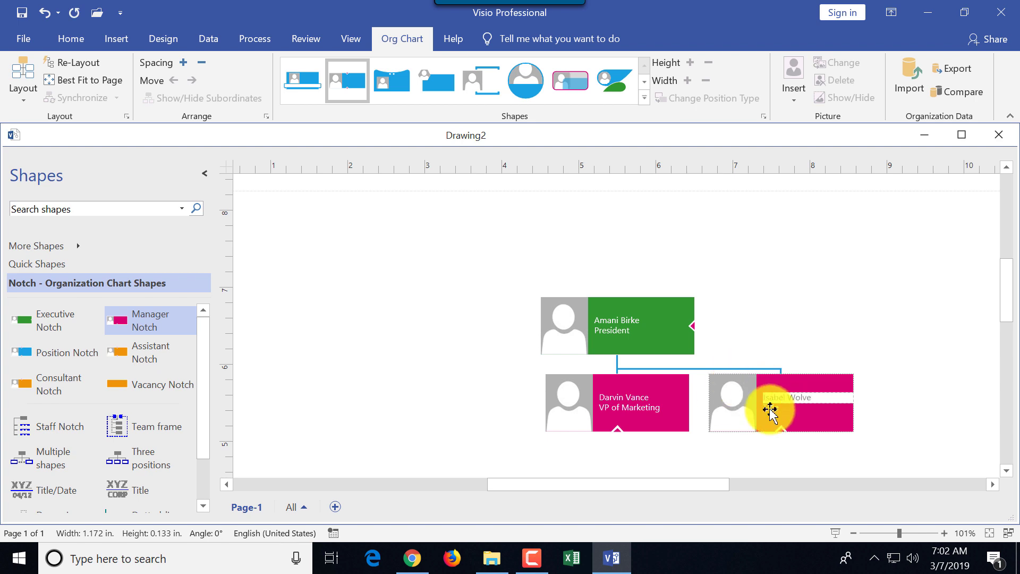
text(VP of Production)
click(855, 435)
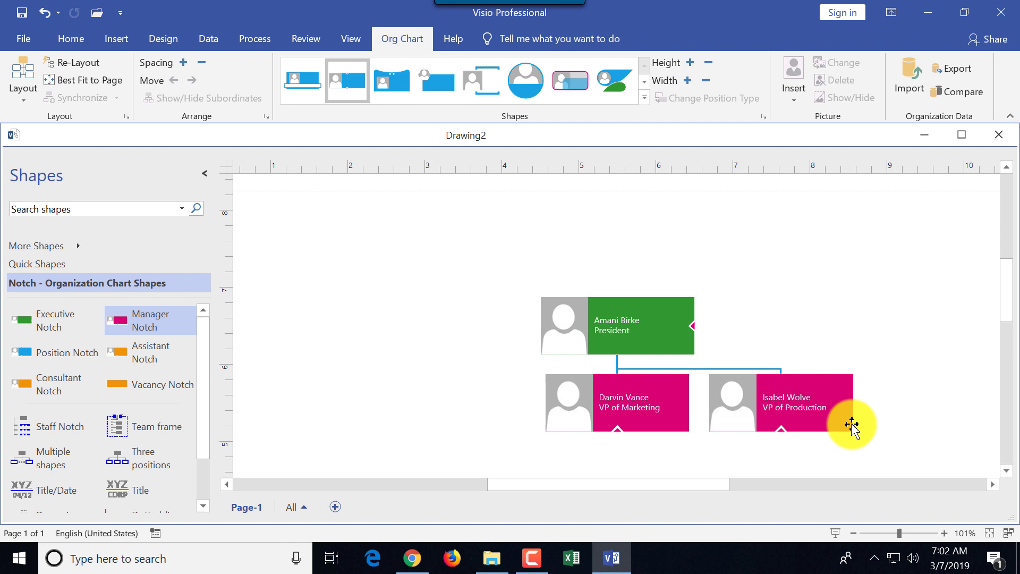
Add a third manager left of VP of Marketing titled VP of Sales, with the person's name
drag(113, 319, 444, 412)
click(443, 396)
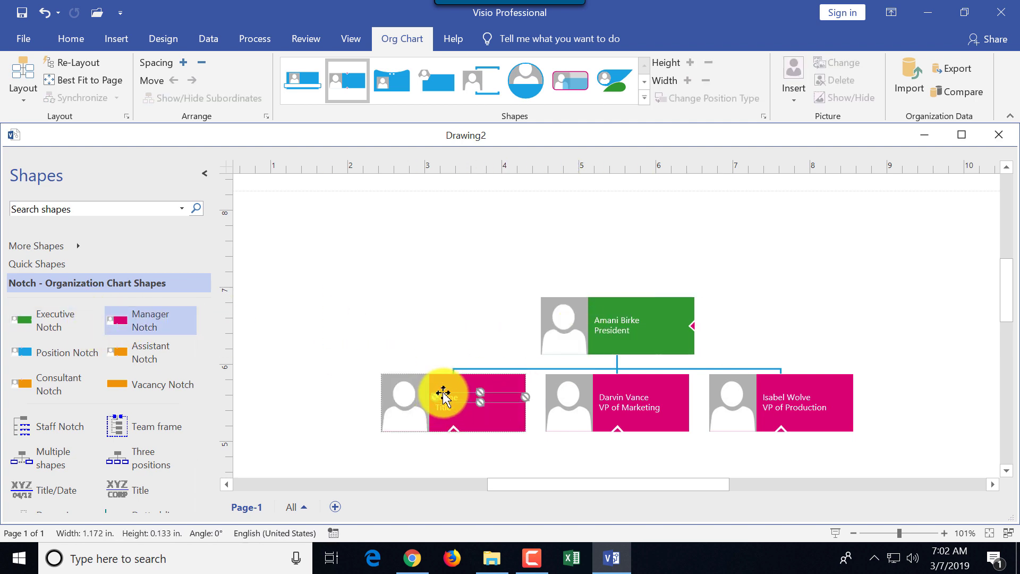
text(Jane Smith)
key(Return)
text(VP of Sales)
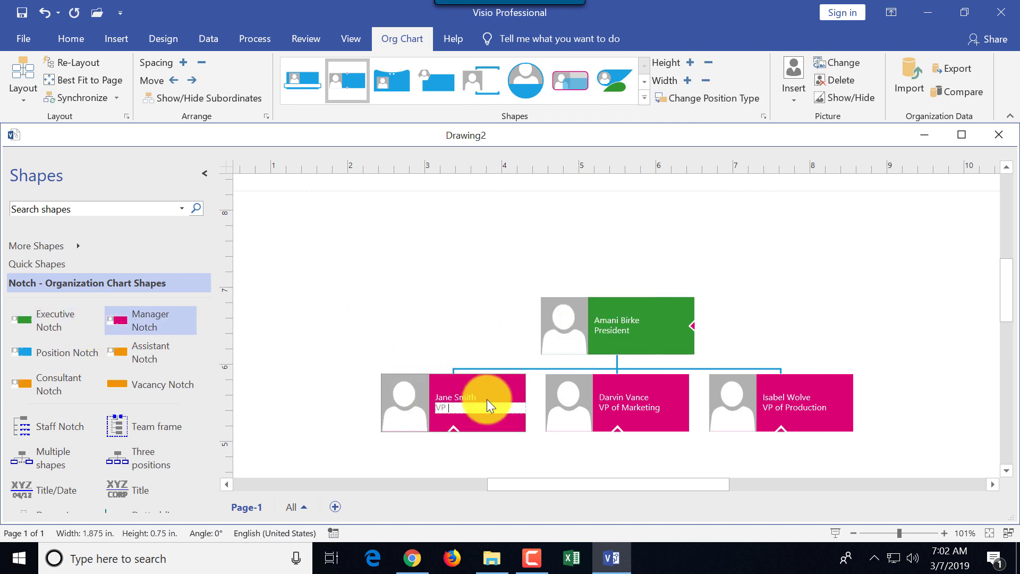
click(493, 337)
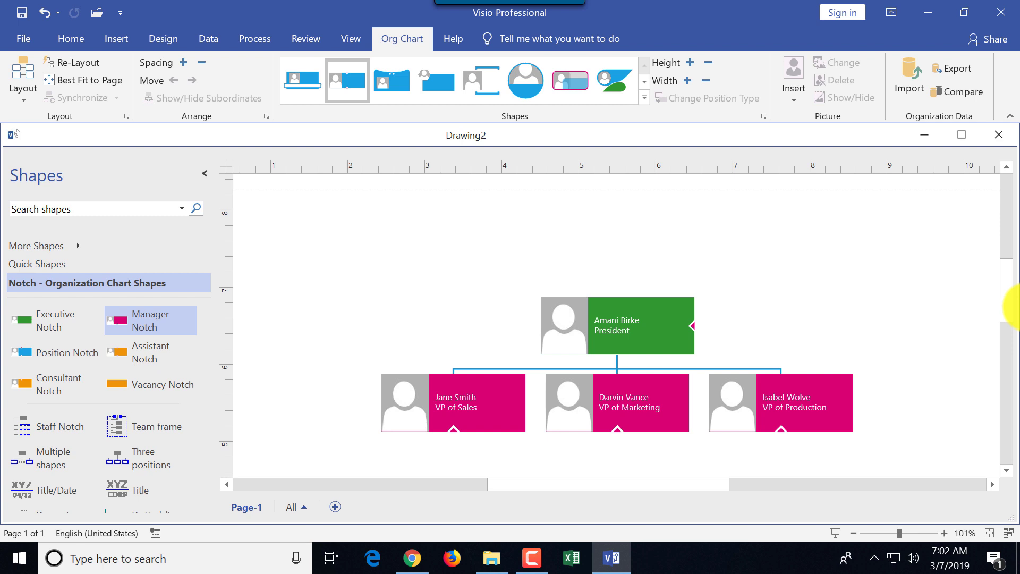
Attach a Position Notch under VP of Sales with the employee's name, then add a Consultant Notch
scroll(1006, 306, down, 2)
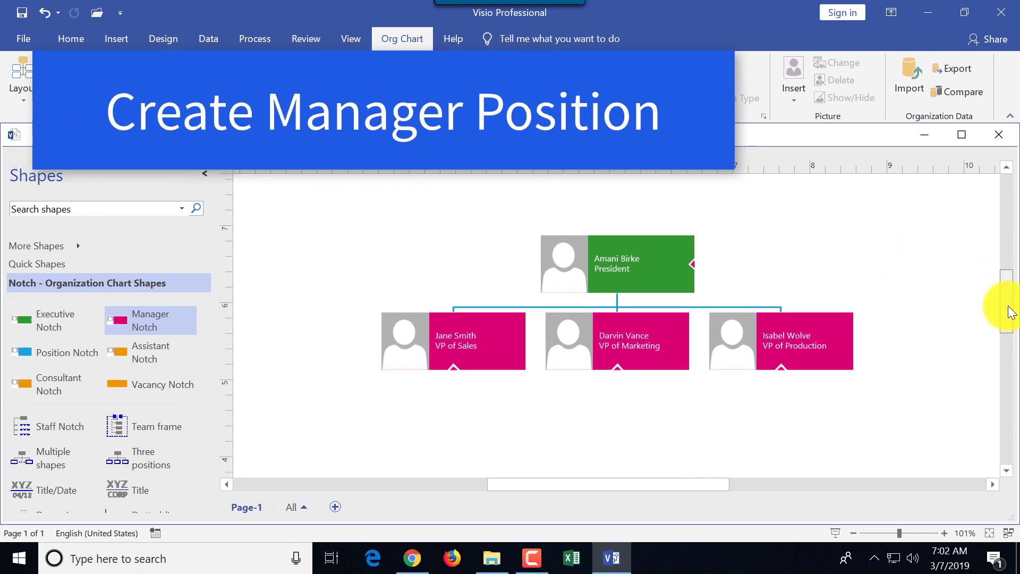
scroll(1011, 312, down, 1)
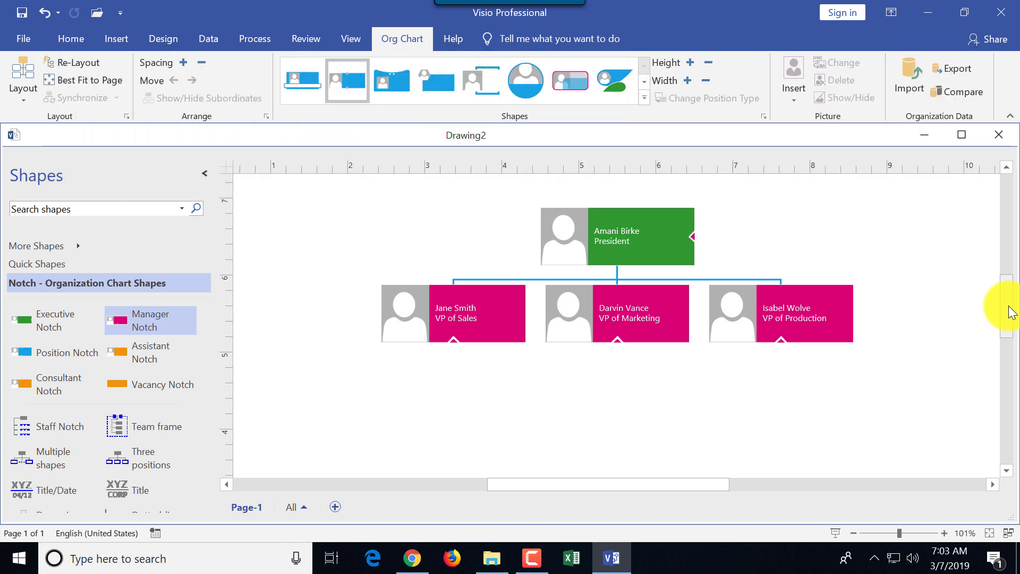
scroll(1011, 316, down, 1)
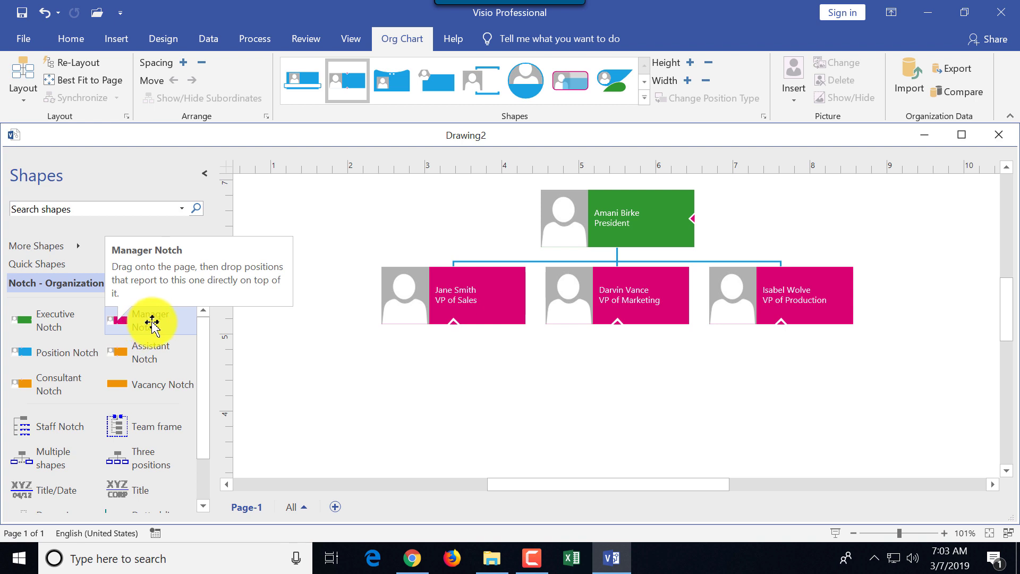
click(35, 357)
drag(38, 357, 448, 314)
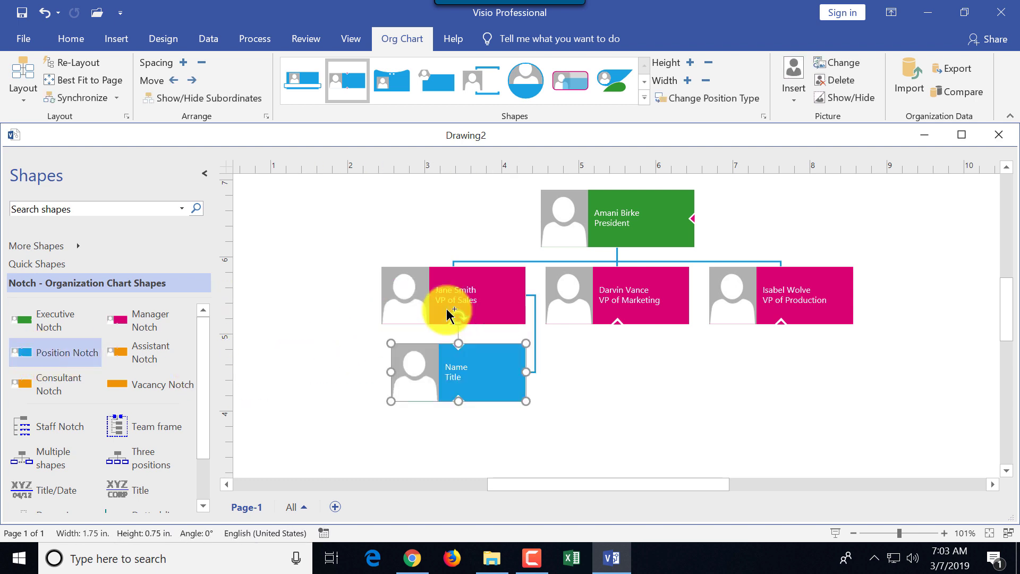
double_click(453, 373)
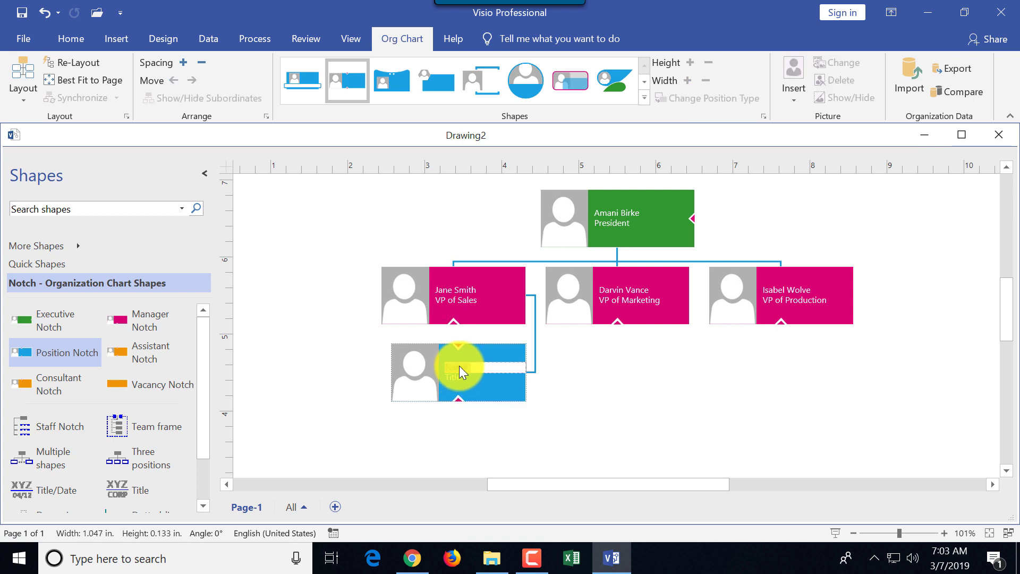
text(Jane Smith)
click(330, 409)
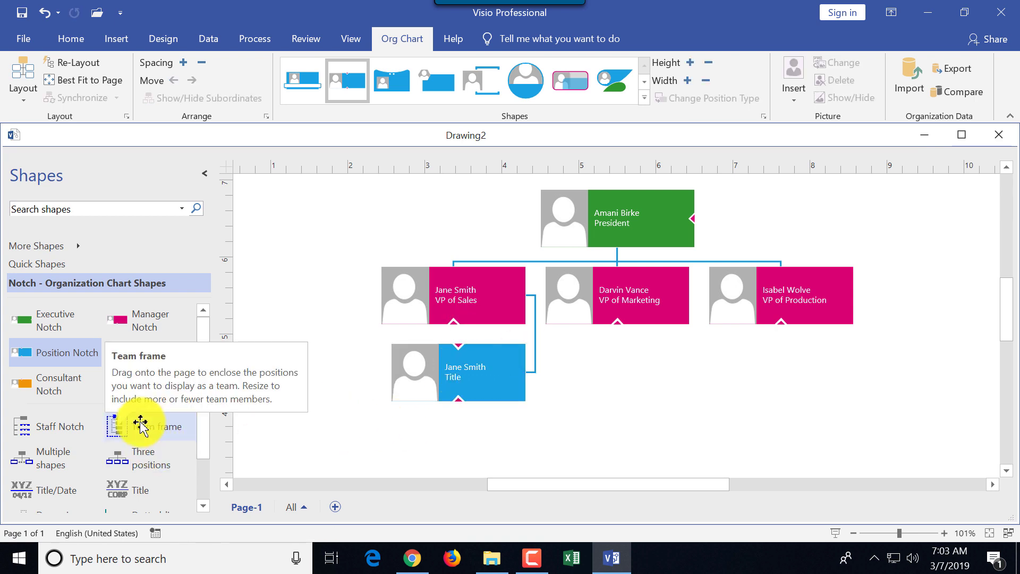
drag(48, 390, 446, 304)
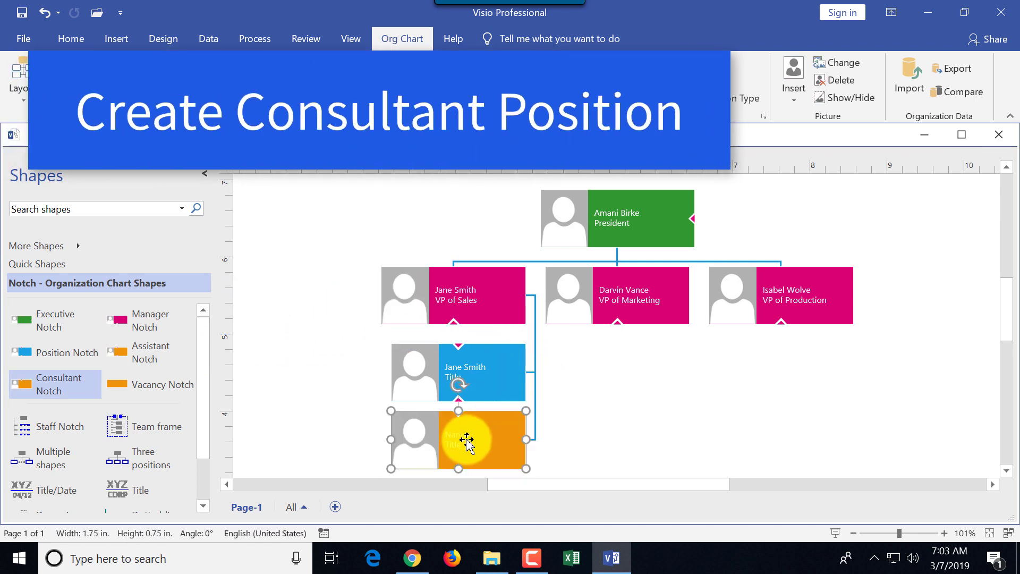
Label the consultant with a name and title Consultant, and move the vacancy box left of the sales position
double_click(472, 439)
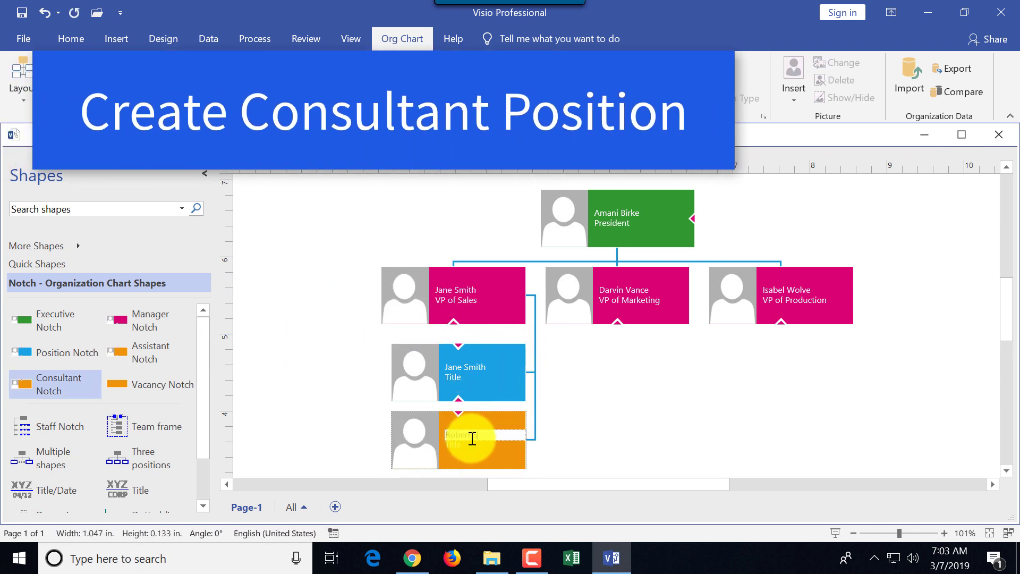
key(Tab)
text(Consult)
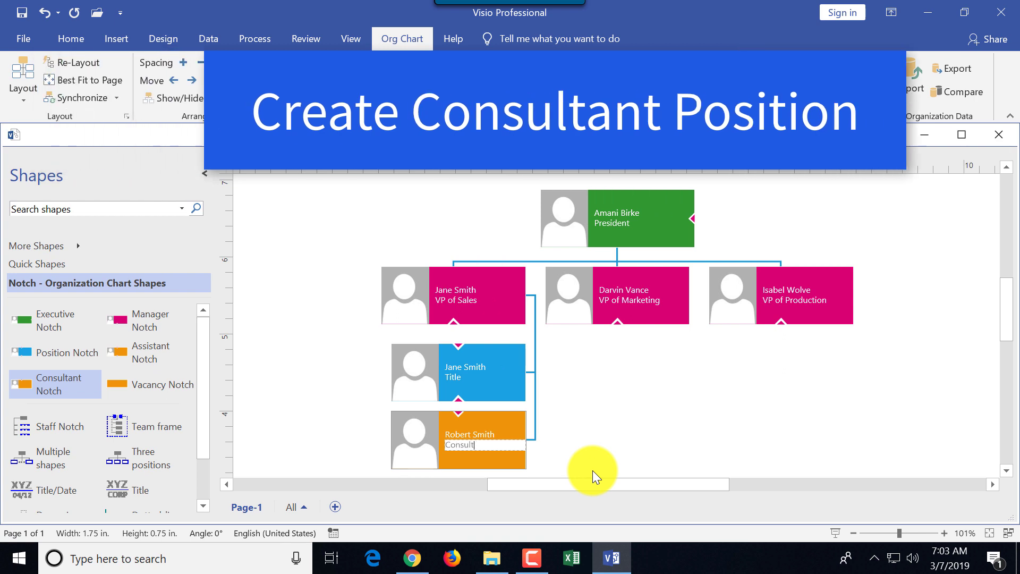
text(ant)
click(592, 470)
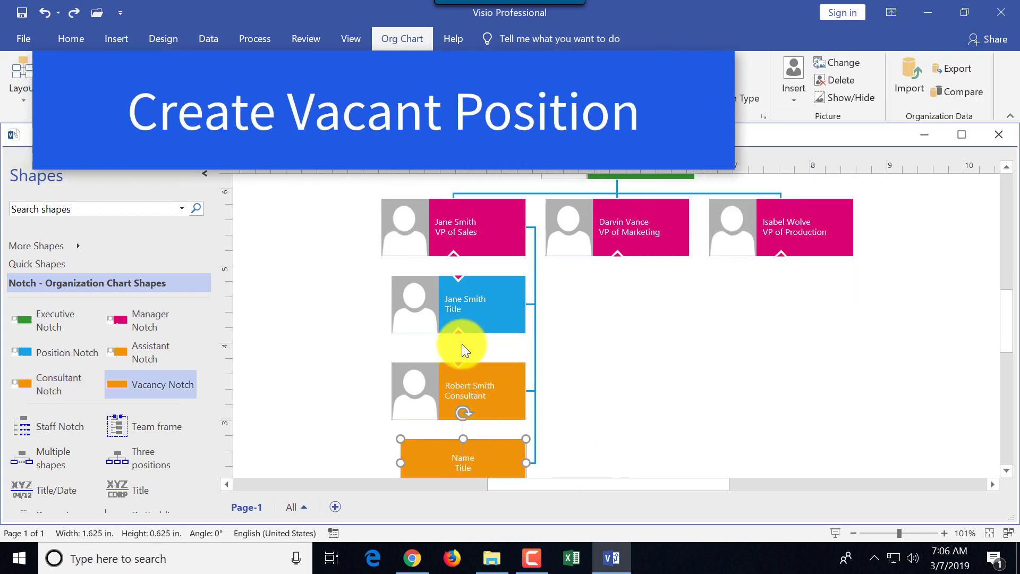
drag(485, 456, 479, 293)
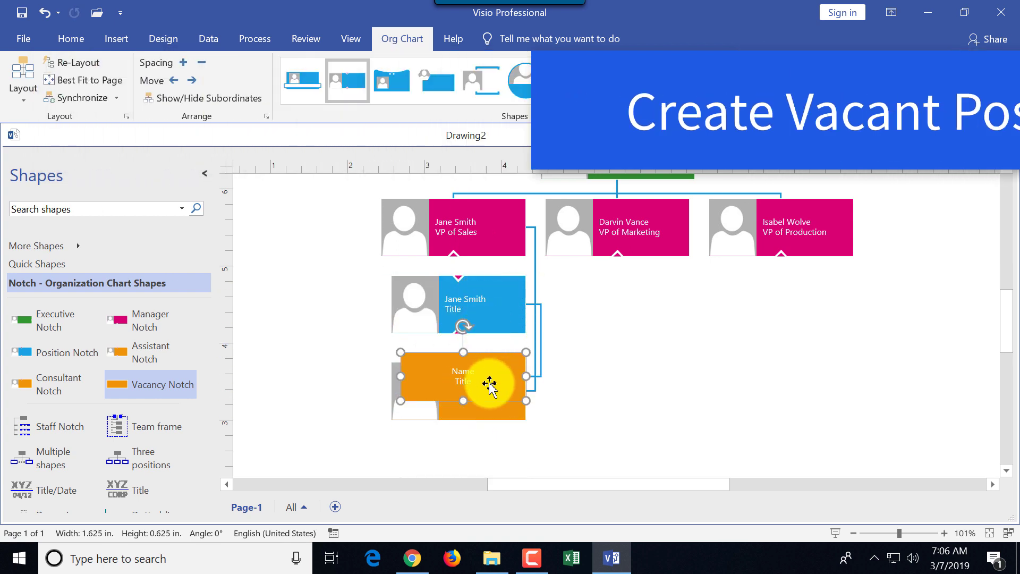
drag(480, 378, 327, 310)
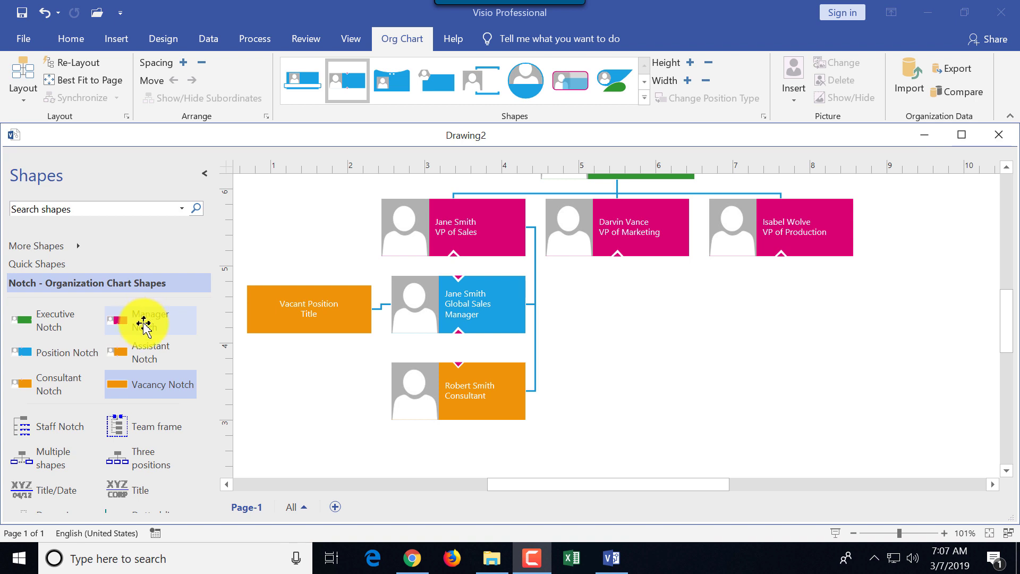
Add a manager under VP of Marketing with a name and title Global Manager of Marketing
drag(141, 326, 664, 332)
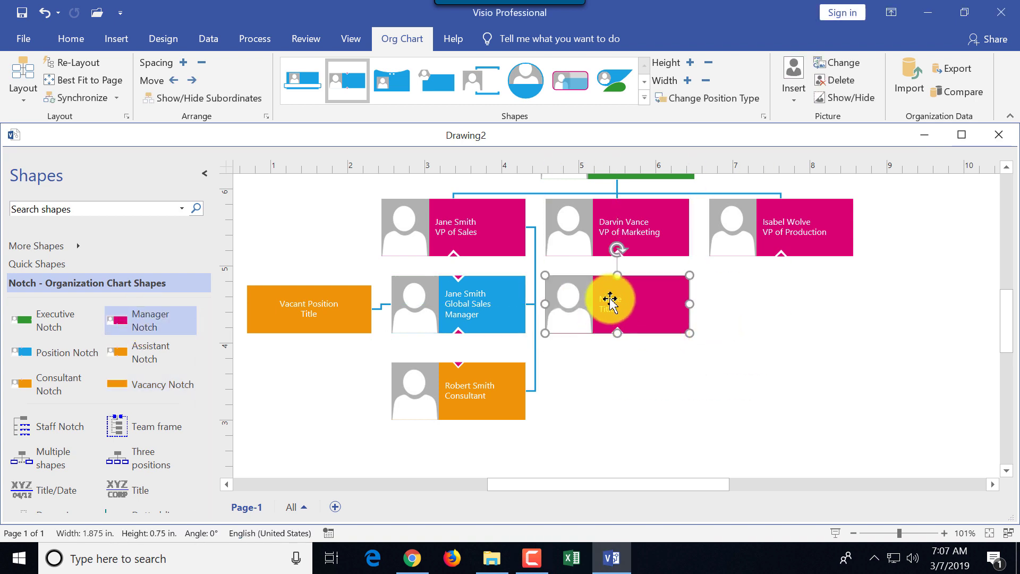
double_click(645, 299)
click(608, 308)
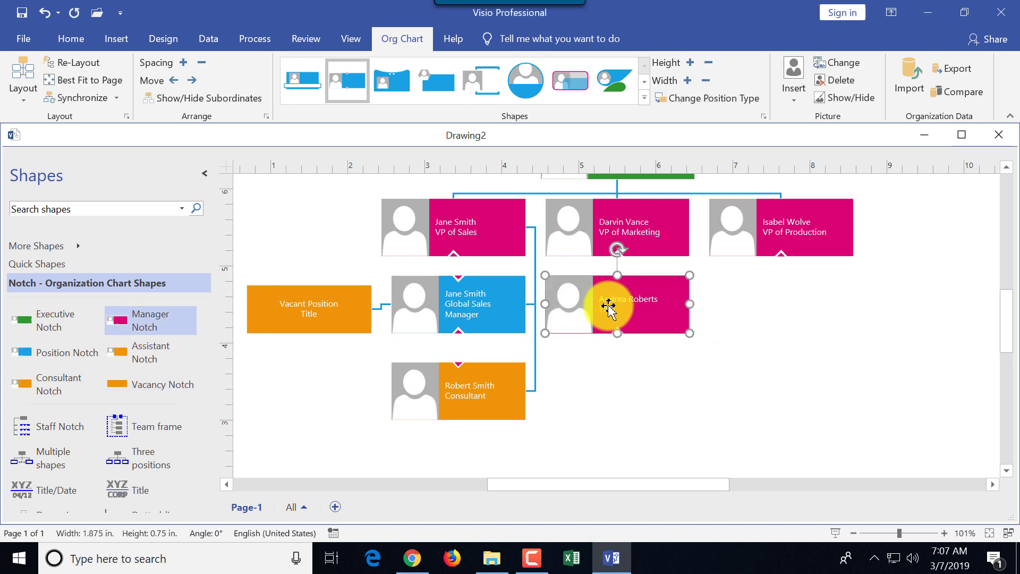
text(Global Manager of Marketing)
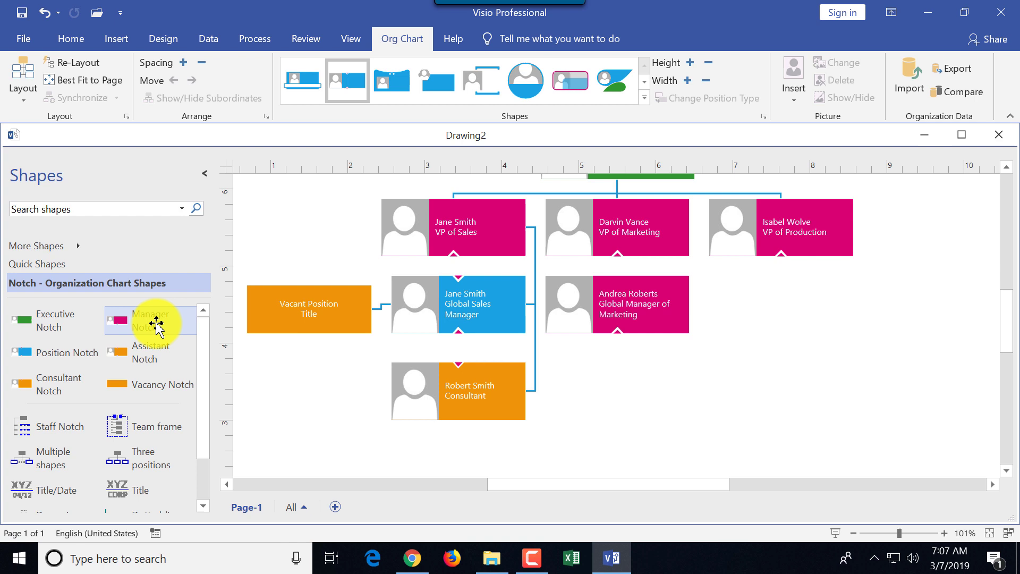
drag(155, 323, 181, 340)
Add a Manager of Production position under VP of Production and an operator position beneath it
click(672, 318)
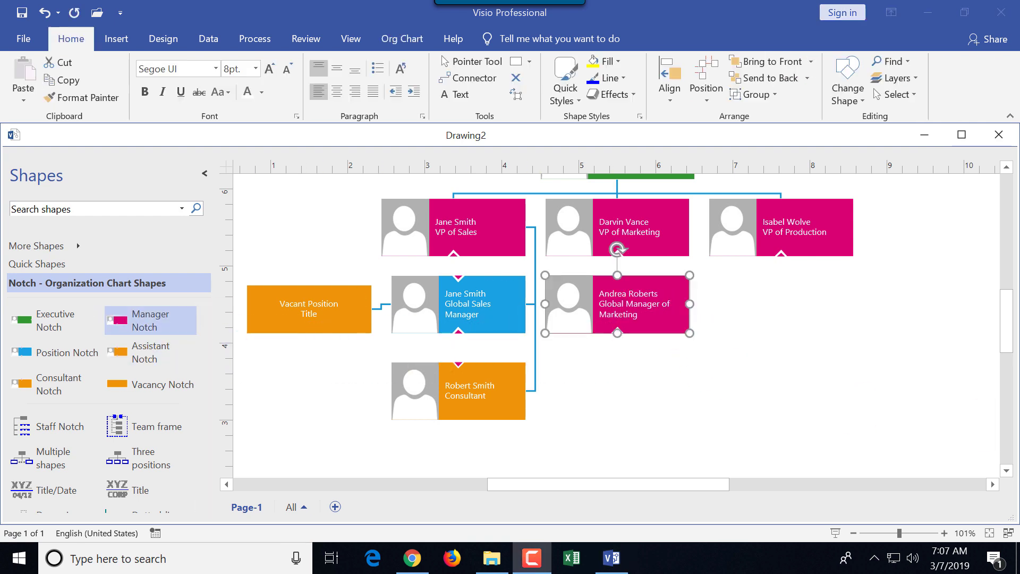
drag(55, 352, 810, 314)
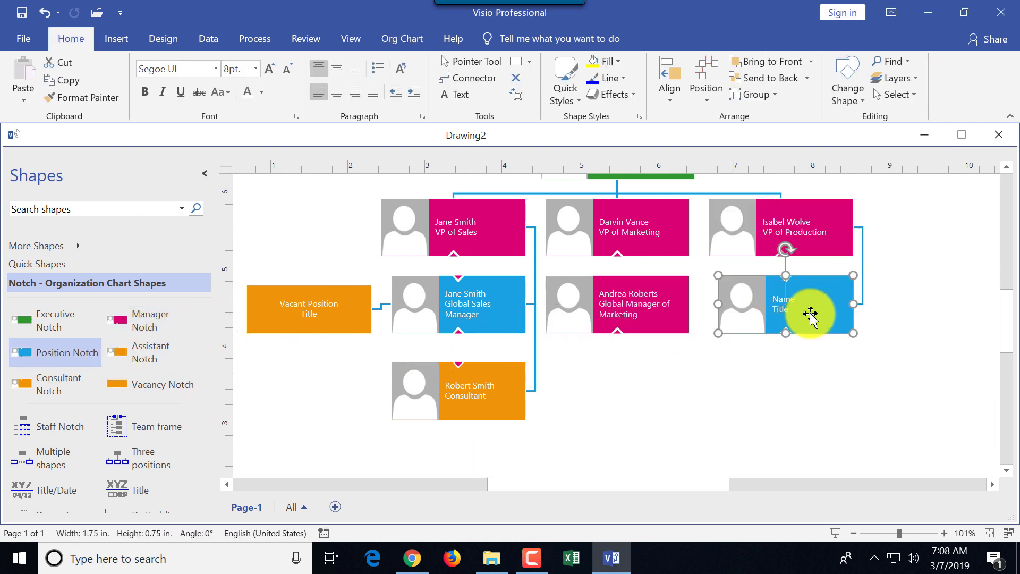
click(785, 302)
text(Manager of Production)
click(597, 417)
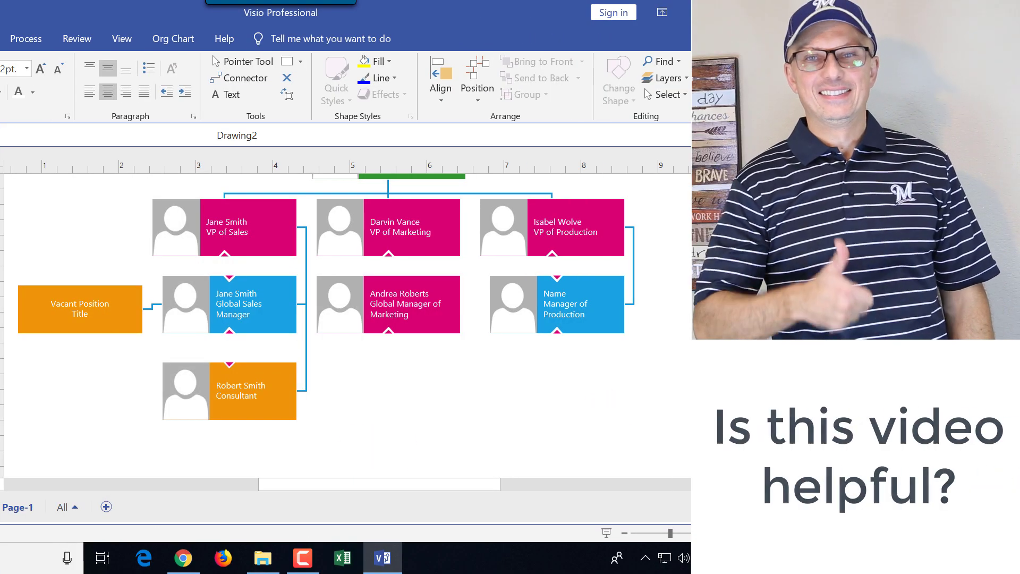
drag(3, 319, 581, 313)
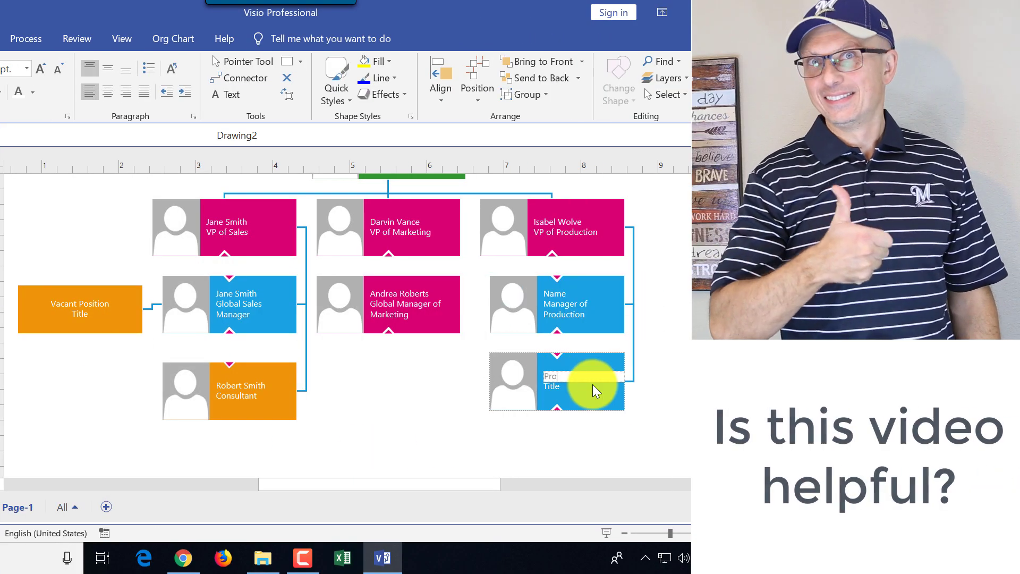
key(Escape)
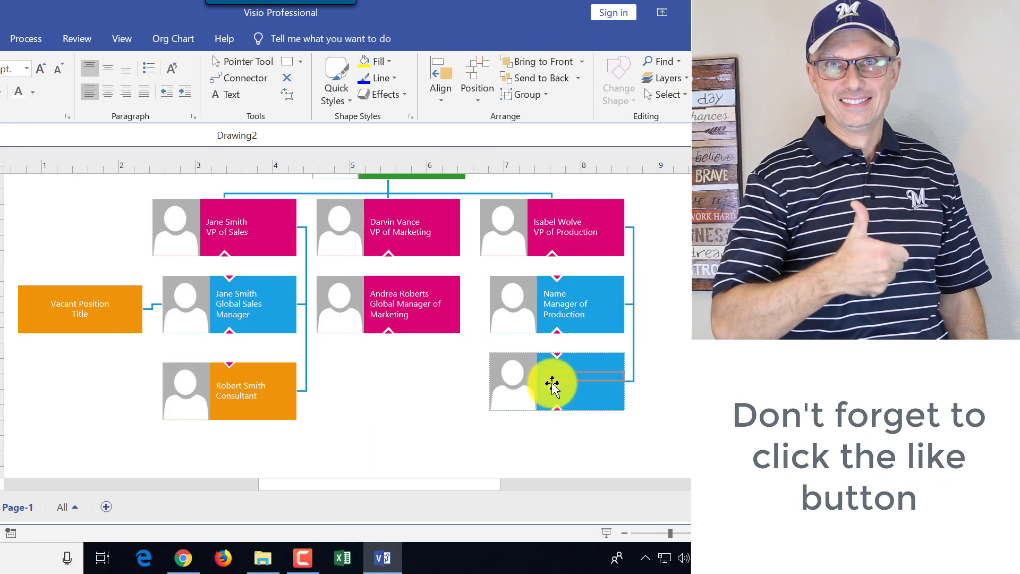
Enter the names of the Manager of Production and the Production Operator, then zoom out
double_click(546, 285)
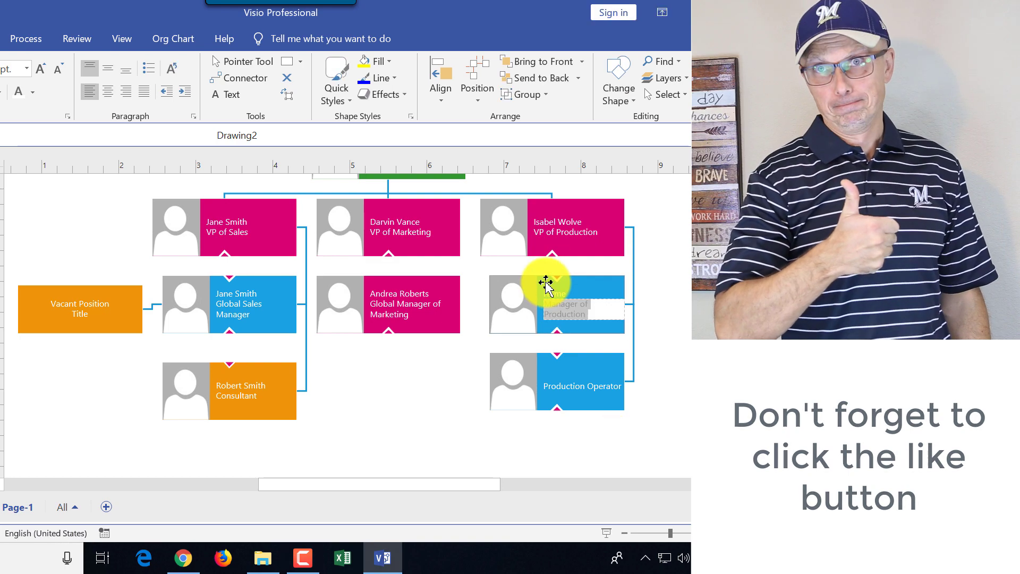
double_click(564, 372)
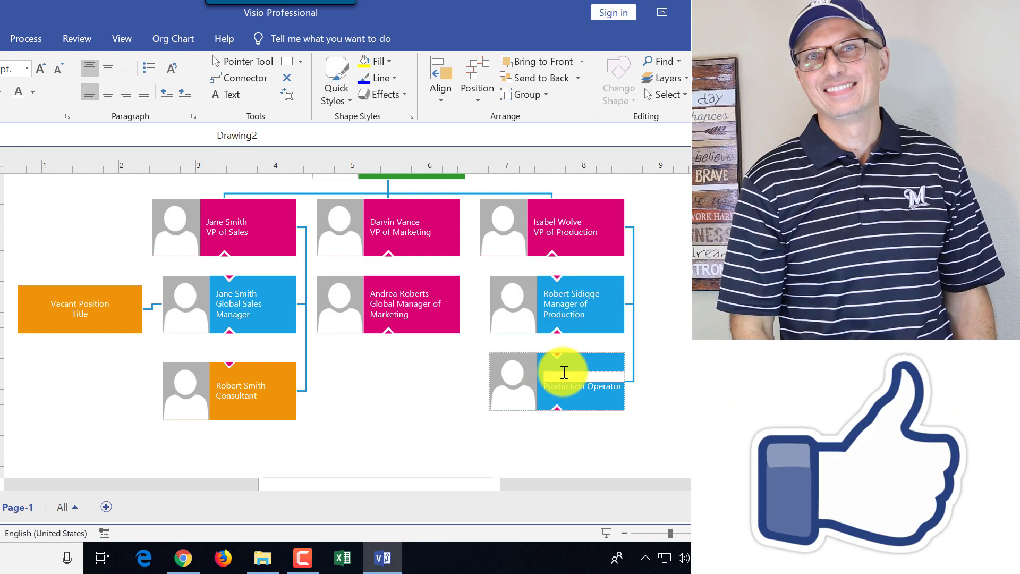
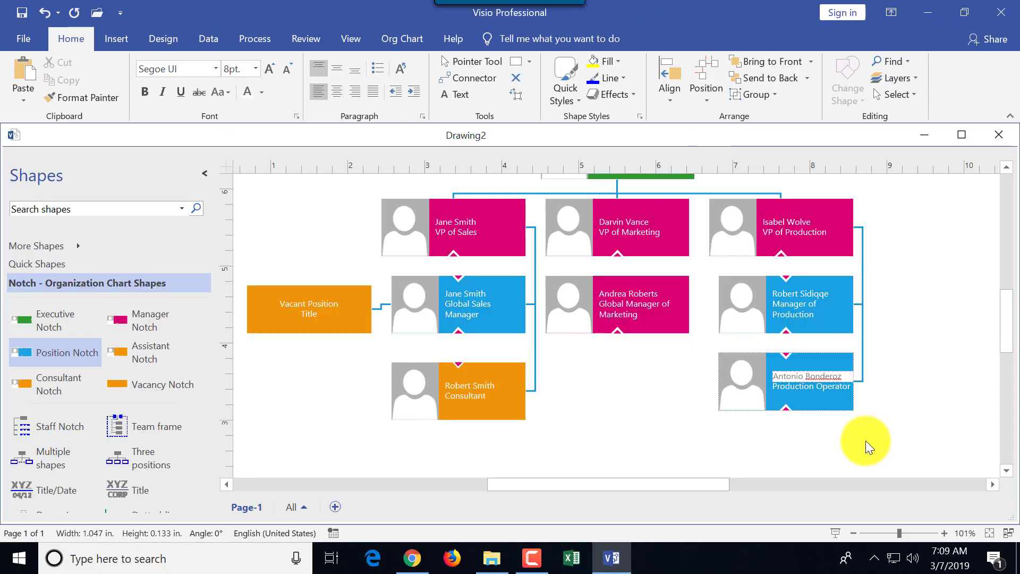
click(858, 535)
scroll(808, 372, up, 2)
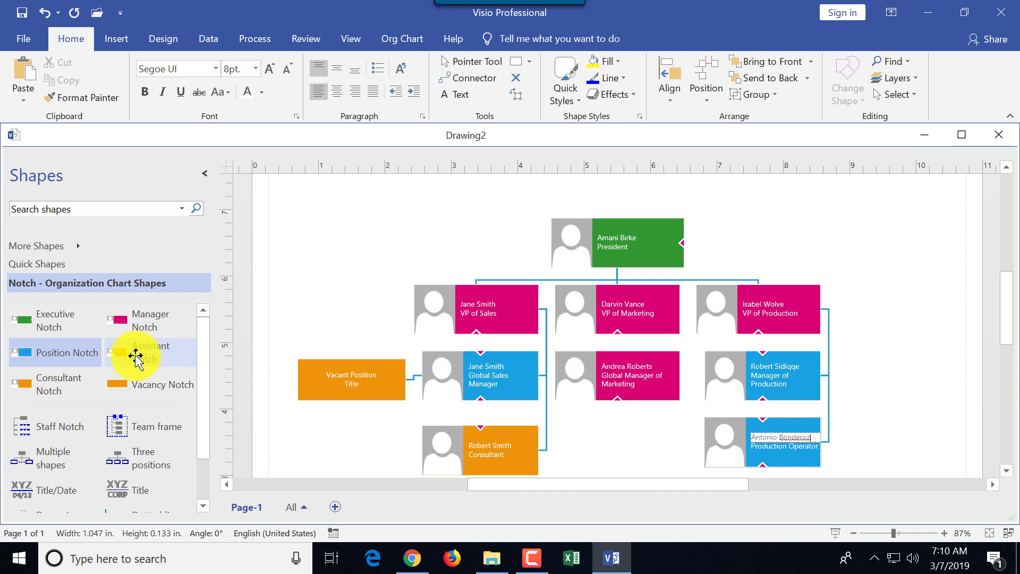
Attach an Assistant Notch below the President, enter the assistant's name, and zoom out
drag(139, 354, 612, 240)
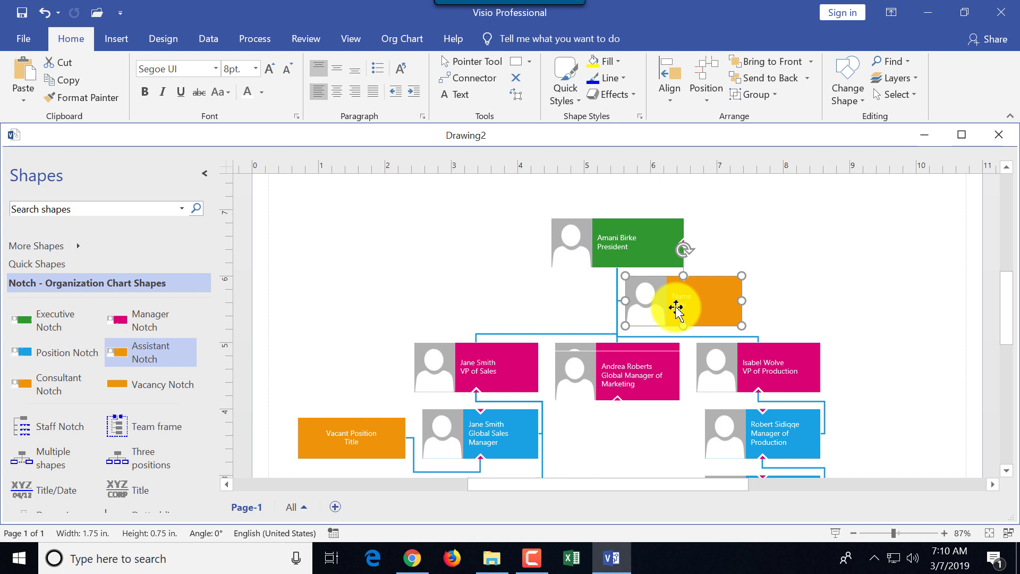
double_click(677, 312)
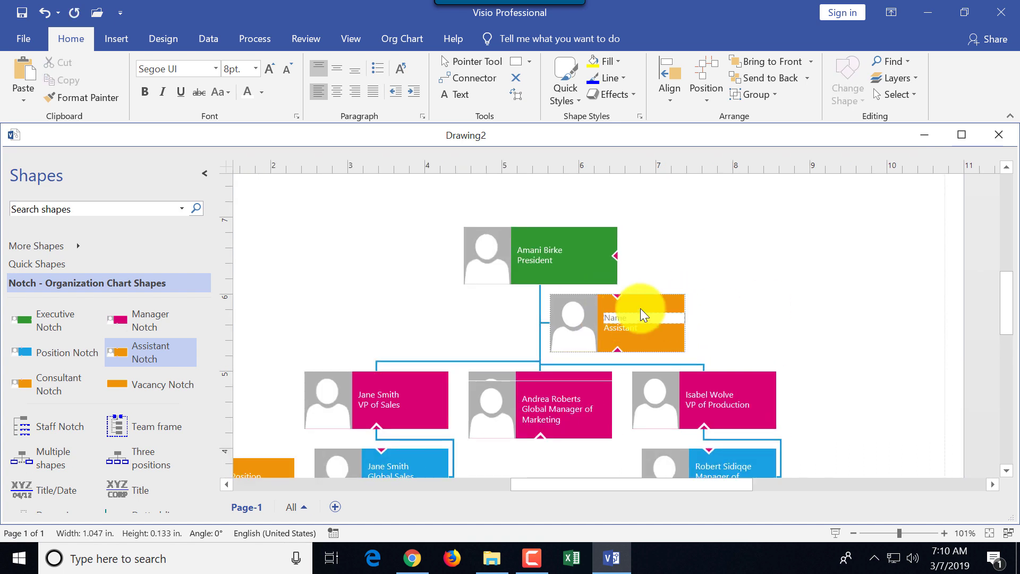
click(975, 436)
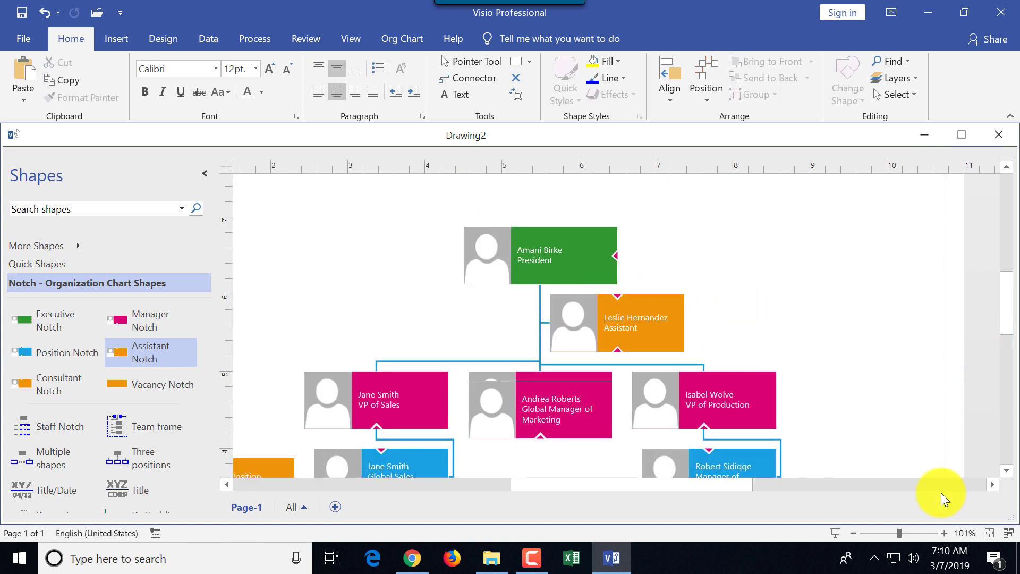
click(853, 532)
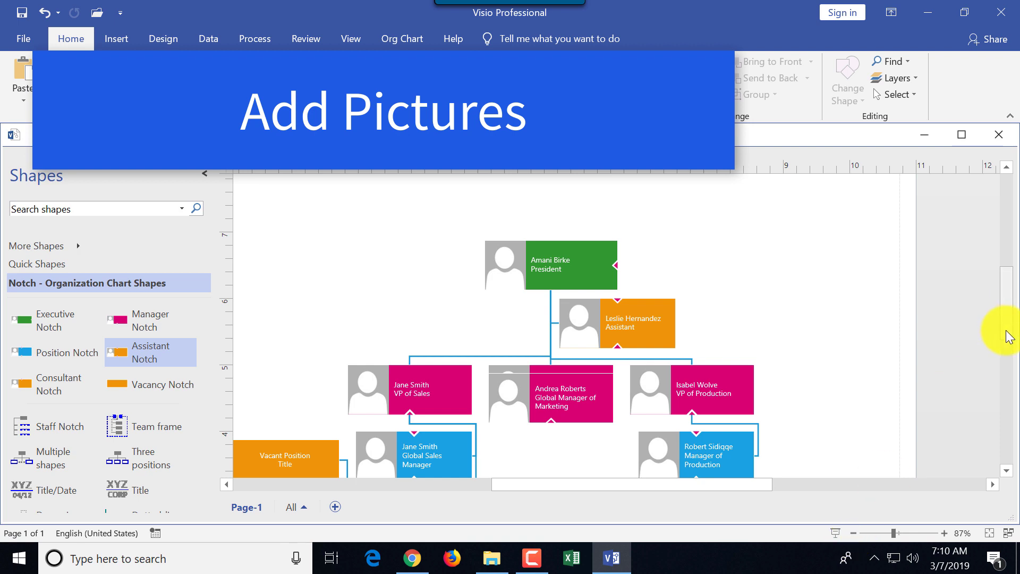
Replace the President's placeholder picture with a photo from the 050 - Stock Photos folder
scroll(1008, 338, down, 3)
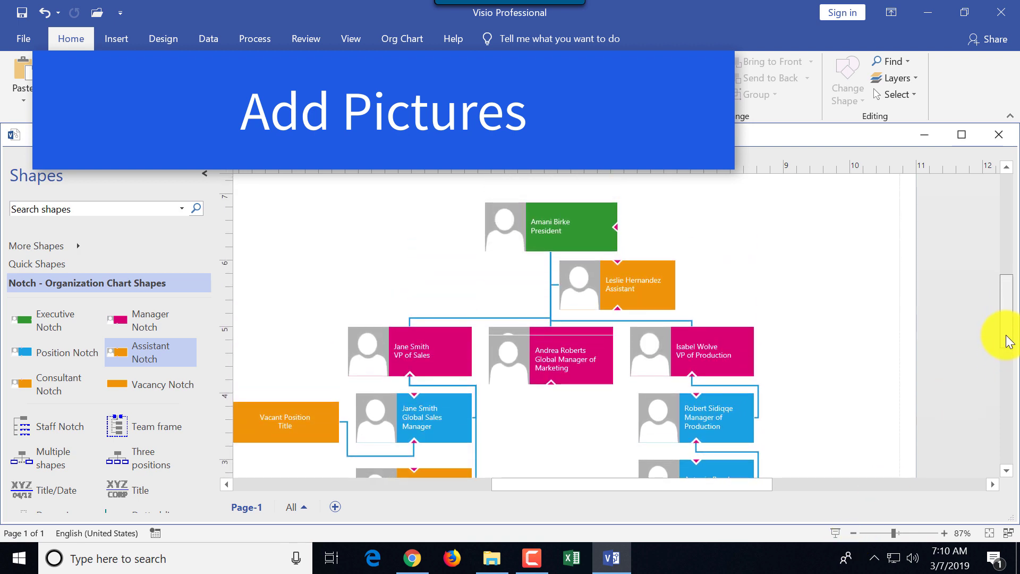
scroll(1009, 340, up, 1)
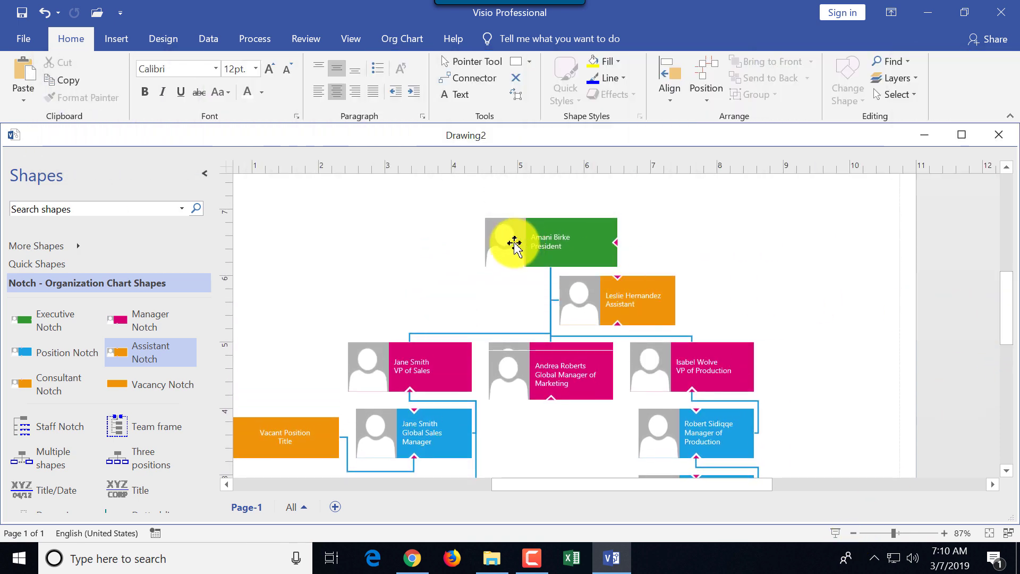
click(515, 243)
right_click(510, 243)
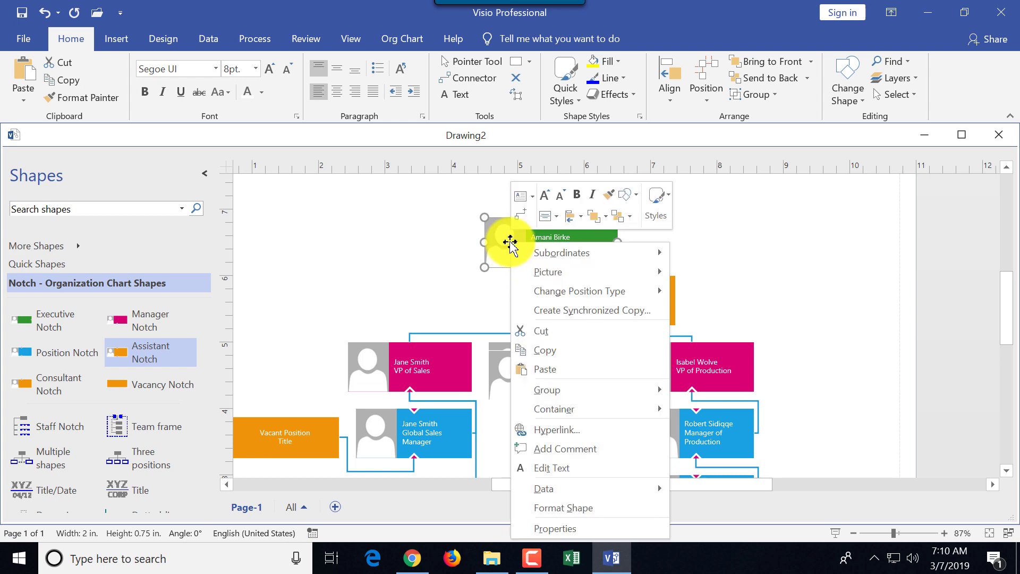
mouse_move(544, 268)
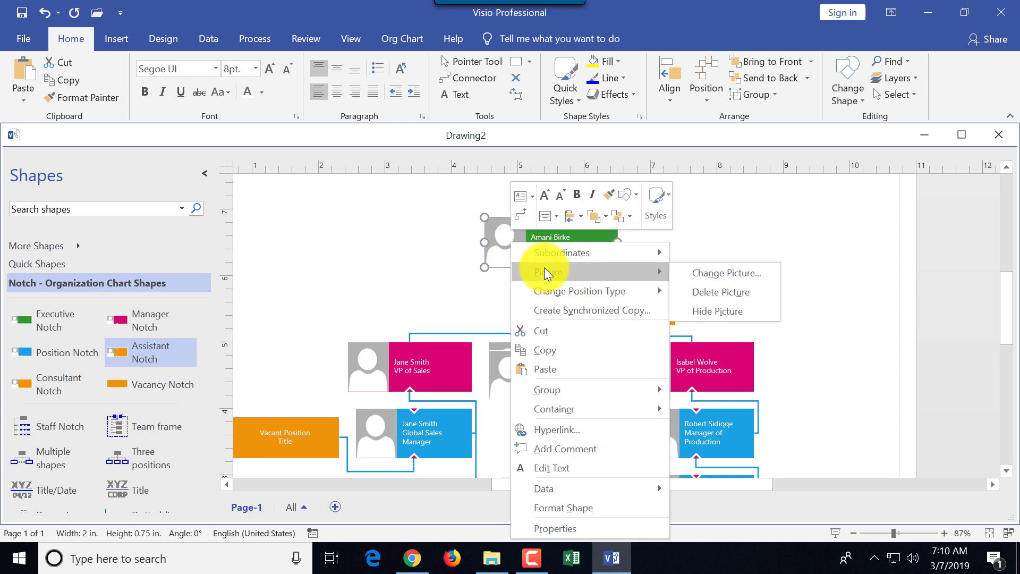
click(729, 272)
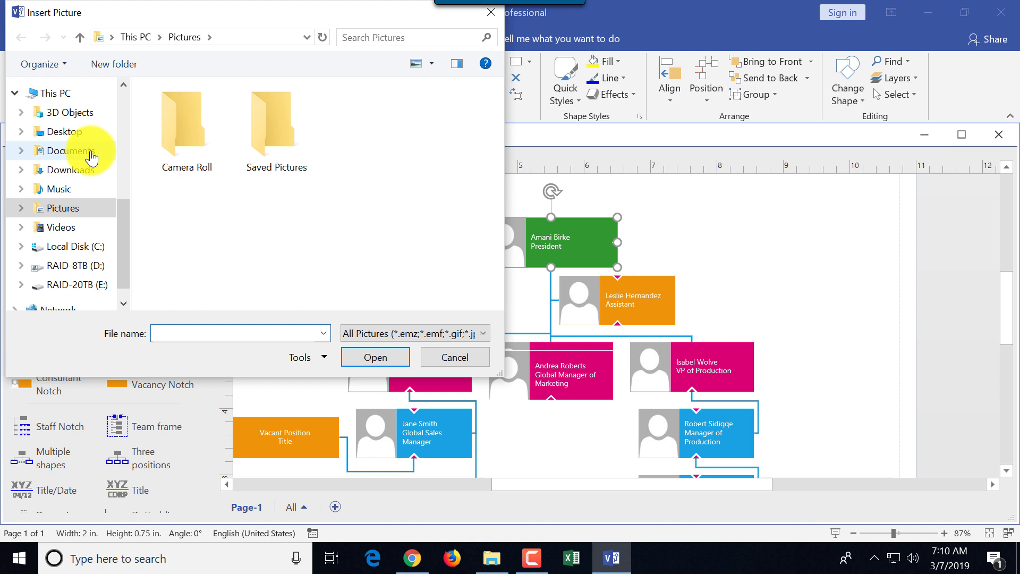
drag(126, 215, 113, 99)
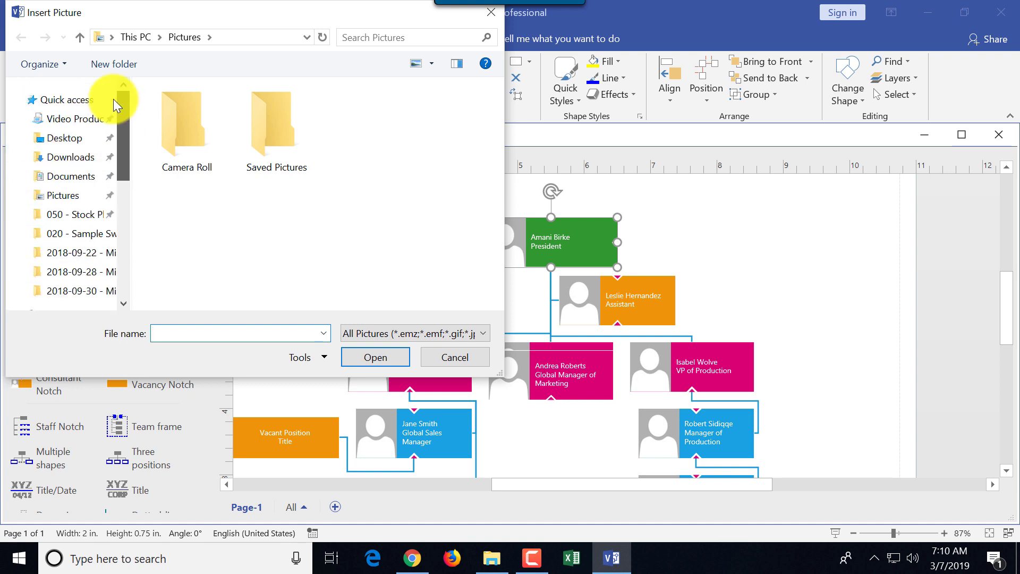
click(97, 215)
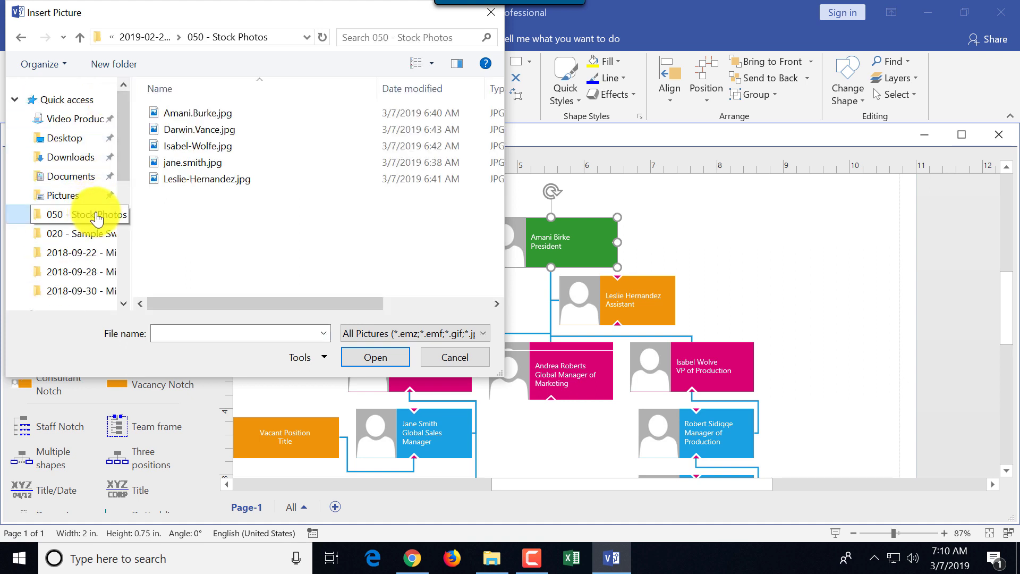
double_click(202, 114)
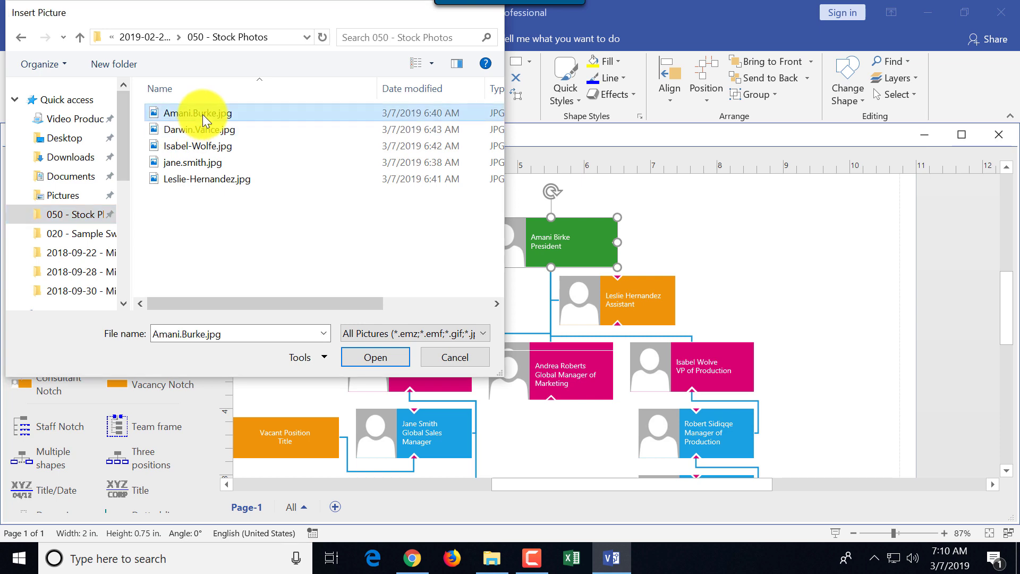
Insert a stock photo into the Assistant box
click(595, 308)
right_click(595, 307)
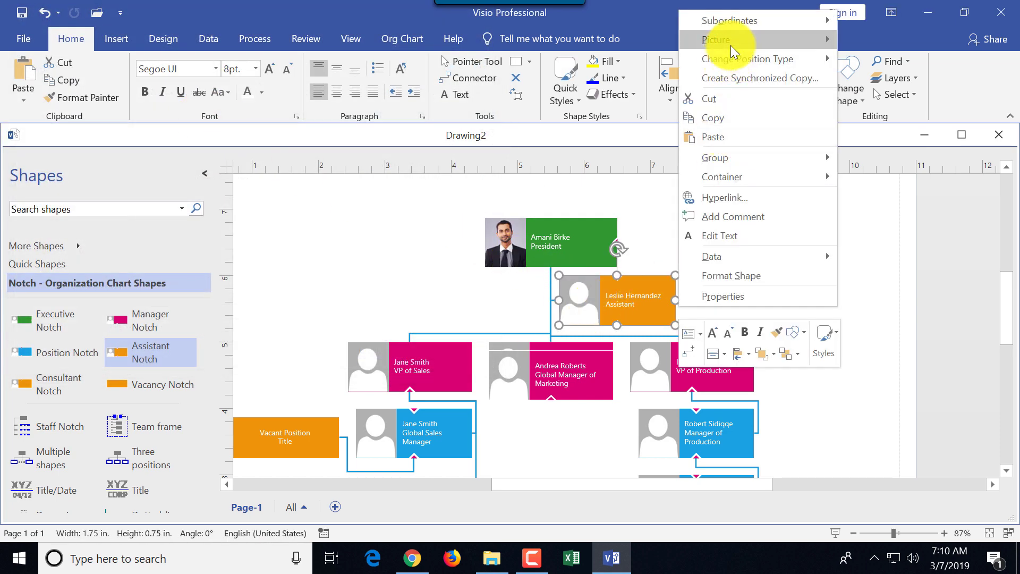
mouse_move(731, 45)
click(869, 39)
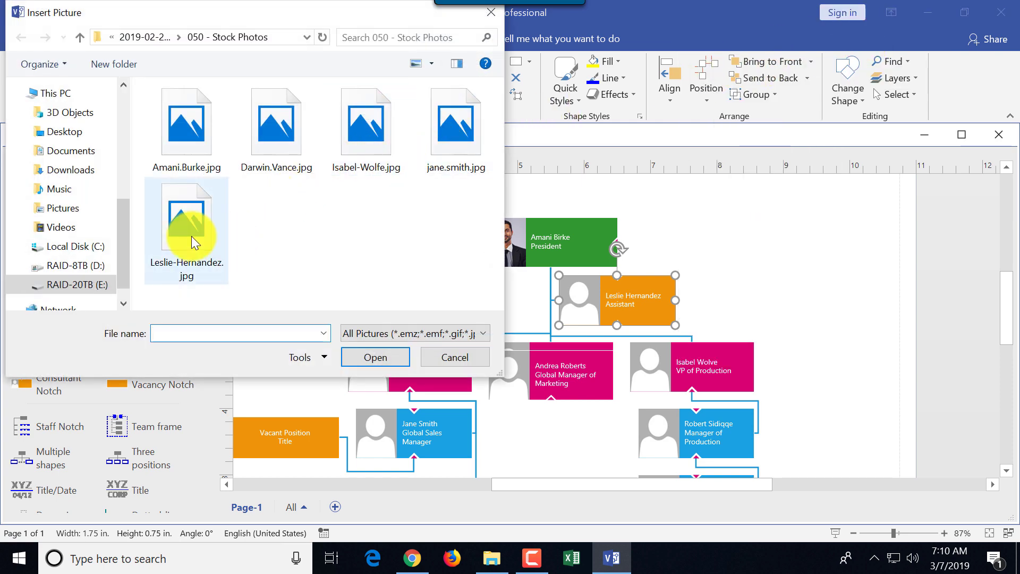
double_click(191, 236)
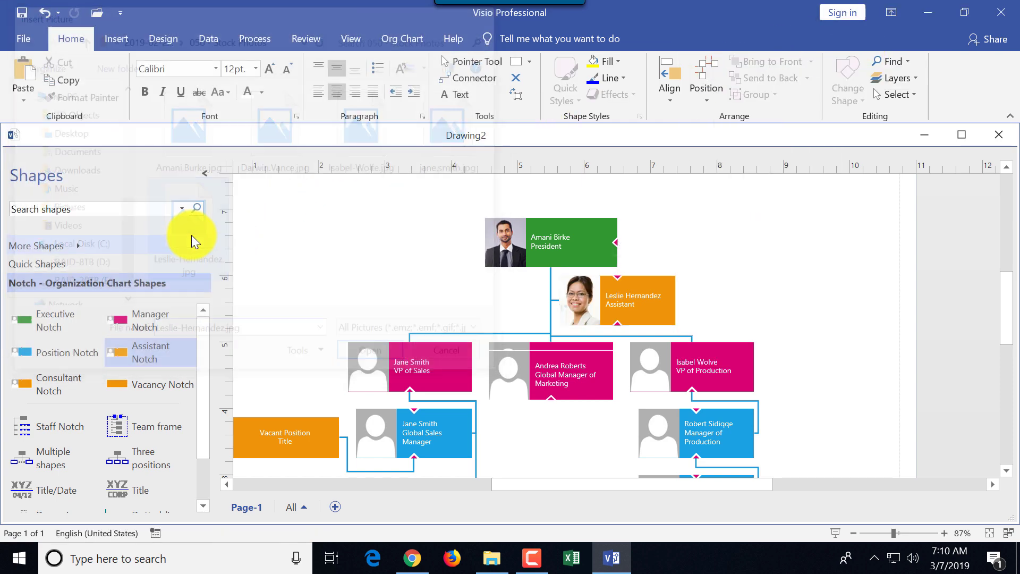
Insert a stock photo into the VP of Sales box and move the photographed marketing box to the lower row
click(380, 373)
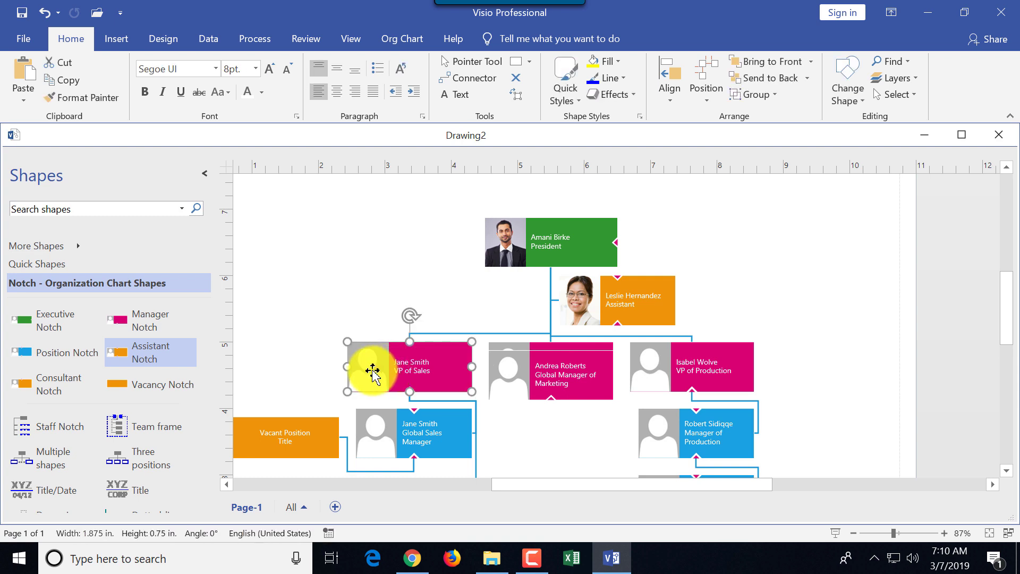
right_click(473, 373)
mouse_move(512, 106)
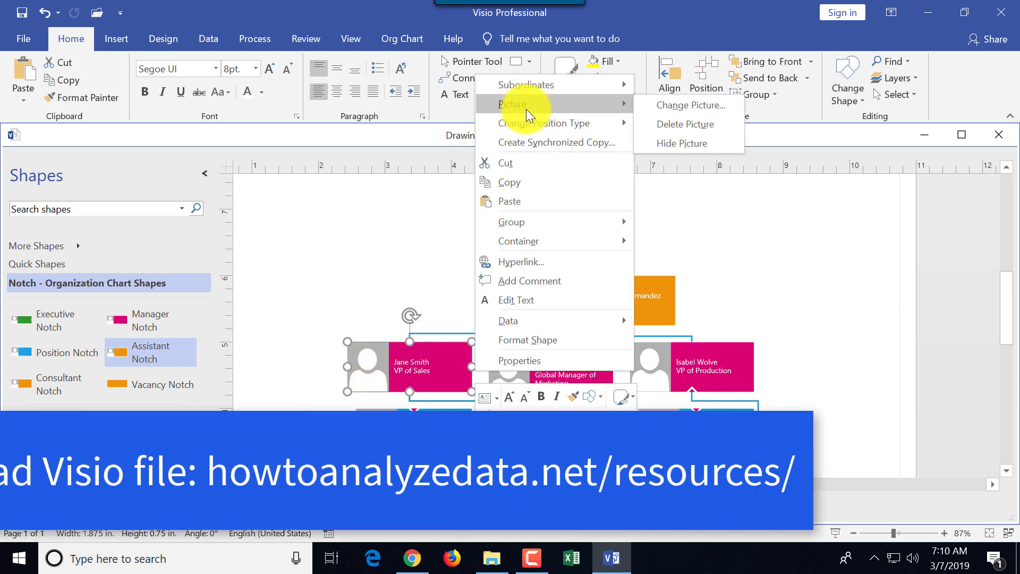
click(673, 105)
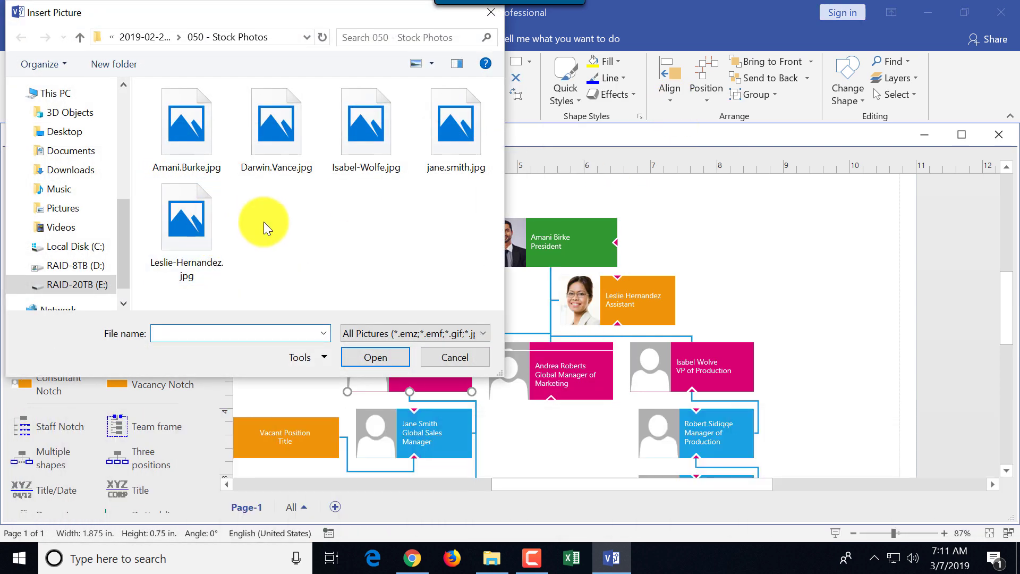
drag(303, 19, 834, 134)
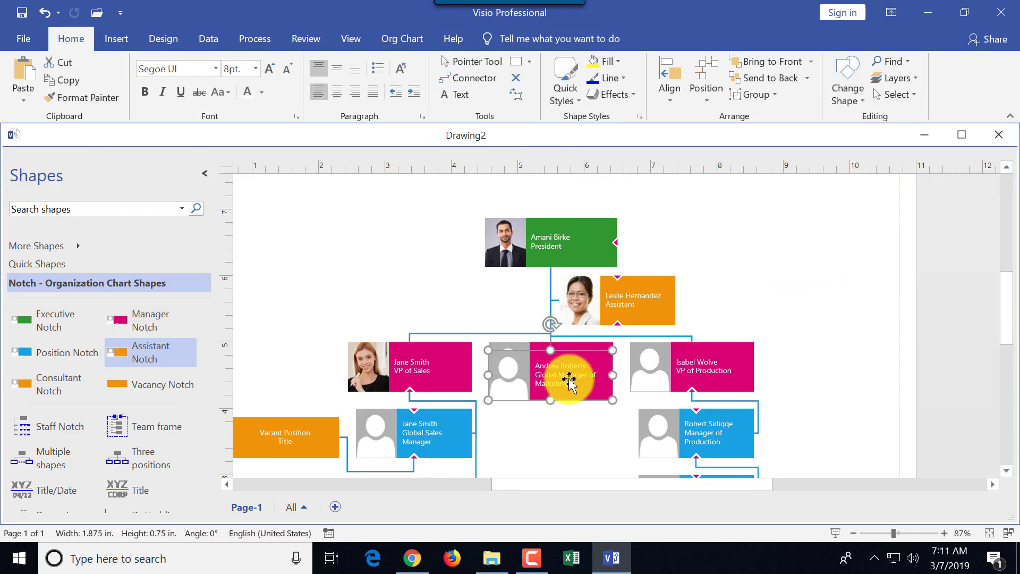
right_click(565, 375)
click(843, 109)
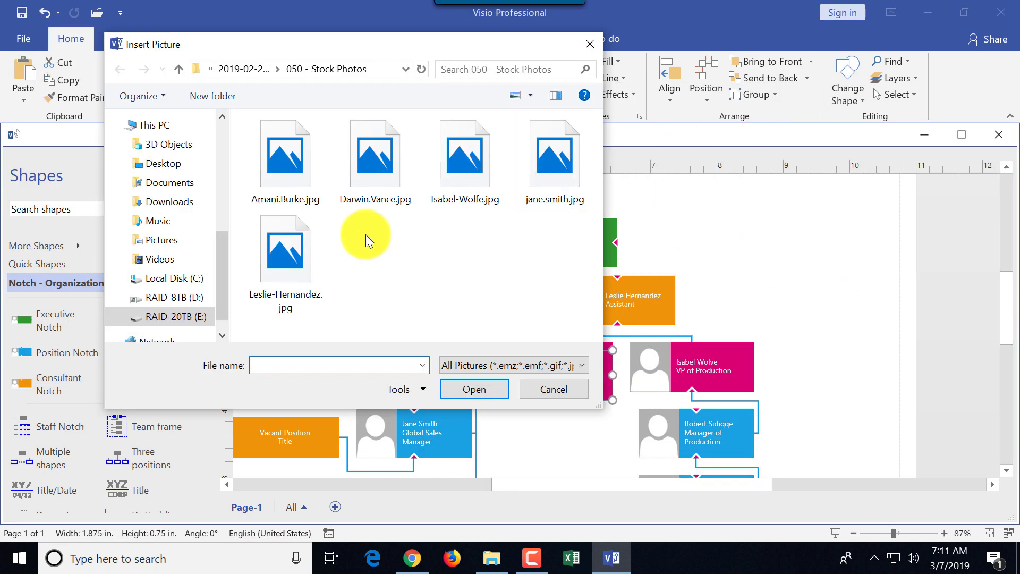
drag(398, 46, 928, 250)
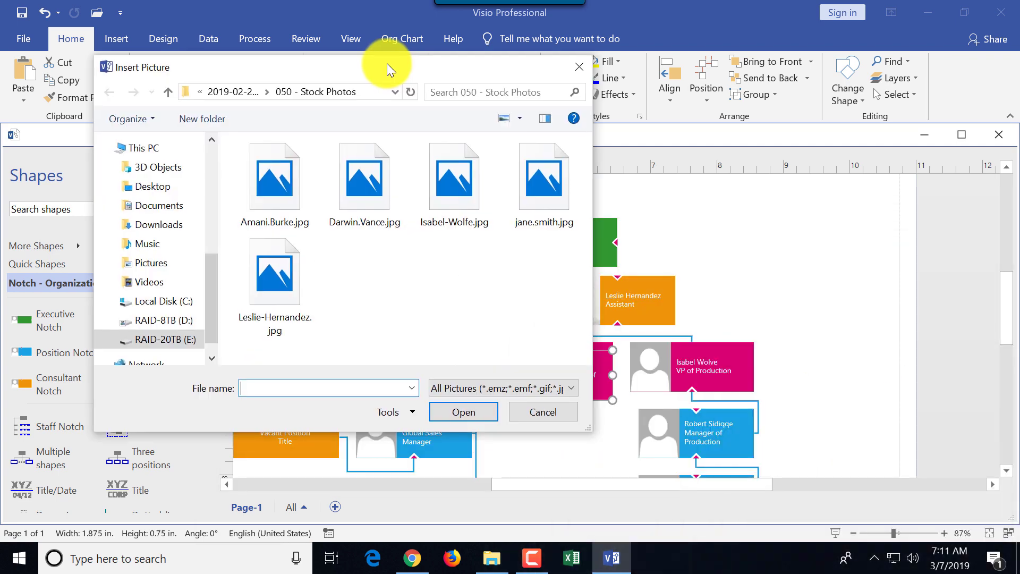
drag(387, 63, 406, 24)
double_click(376, 171)
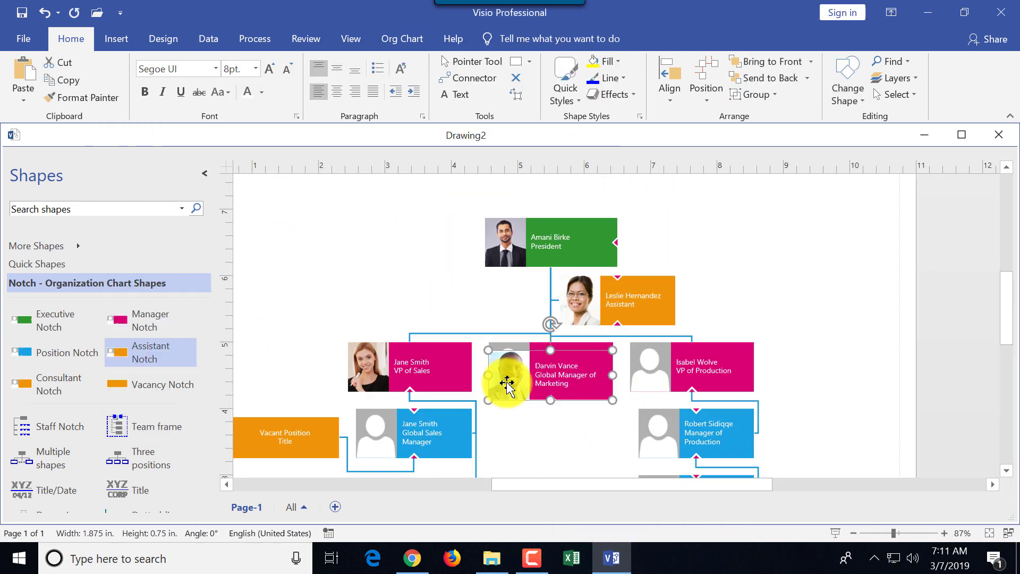
drag(514, 380, 524, 439)
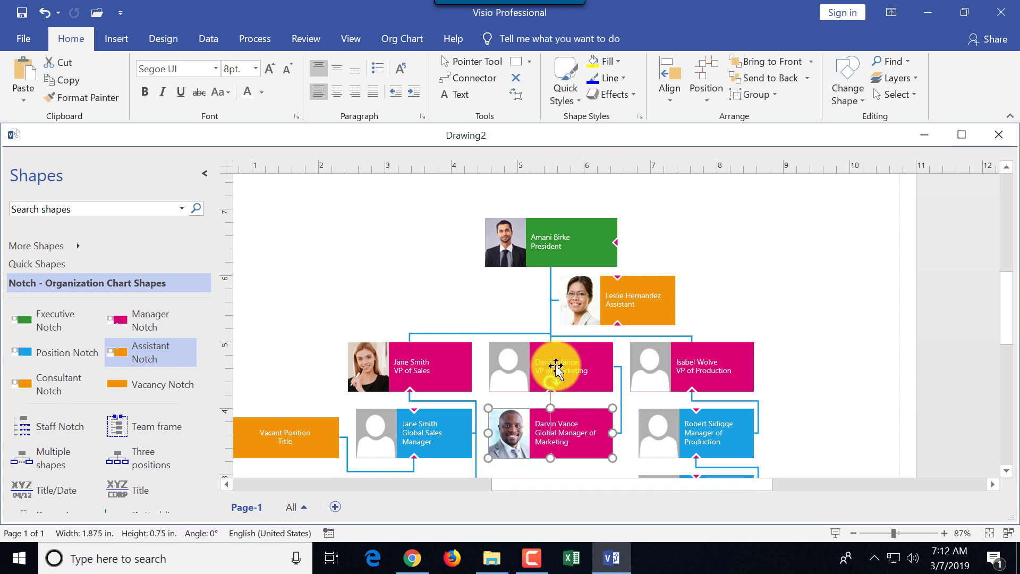
Enter the manager's name in the lower marketing box and place Global Manager of Marketing under VP of Marketing
double_click(562, 433)
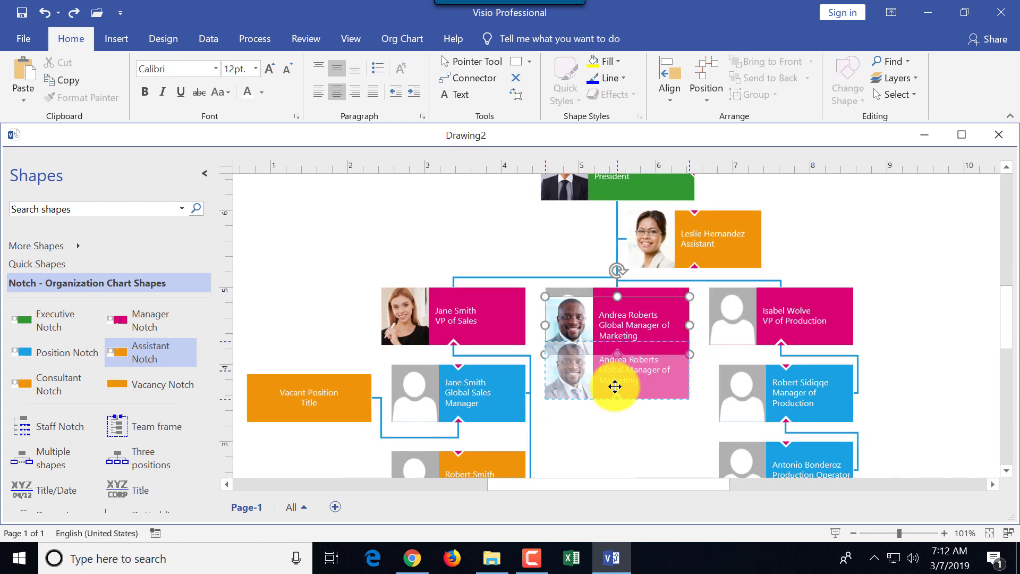
click(573, 412)
right_click(688, 425)
click(660, 388)
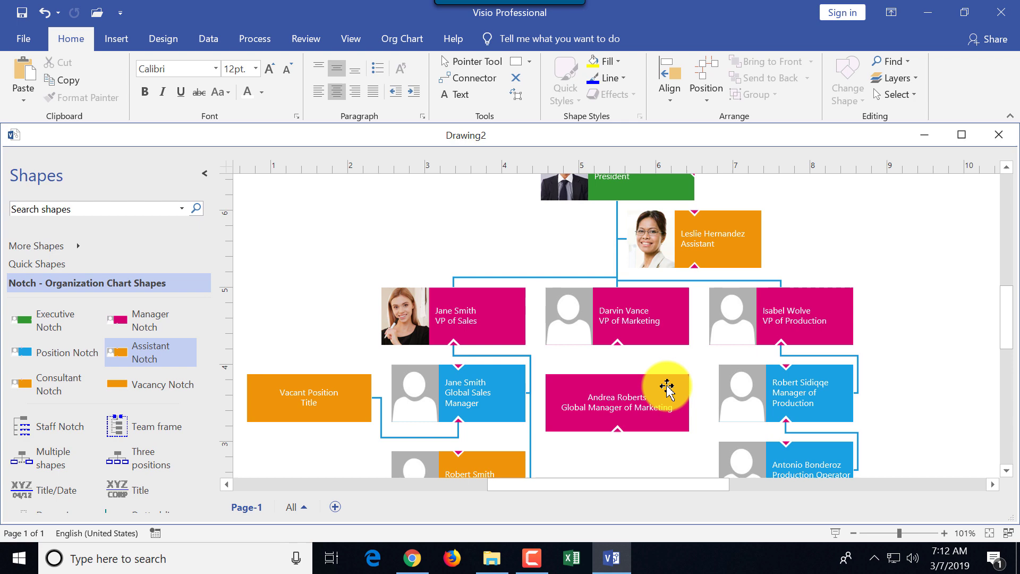
right_click(688, 402)
mouse_move(773, 141)
click(879, 137)
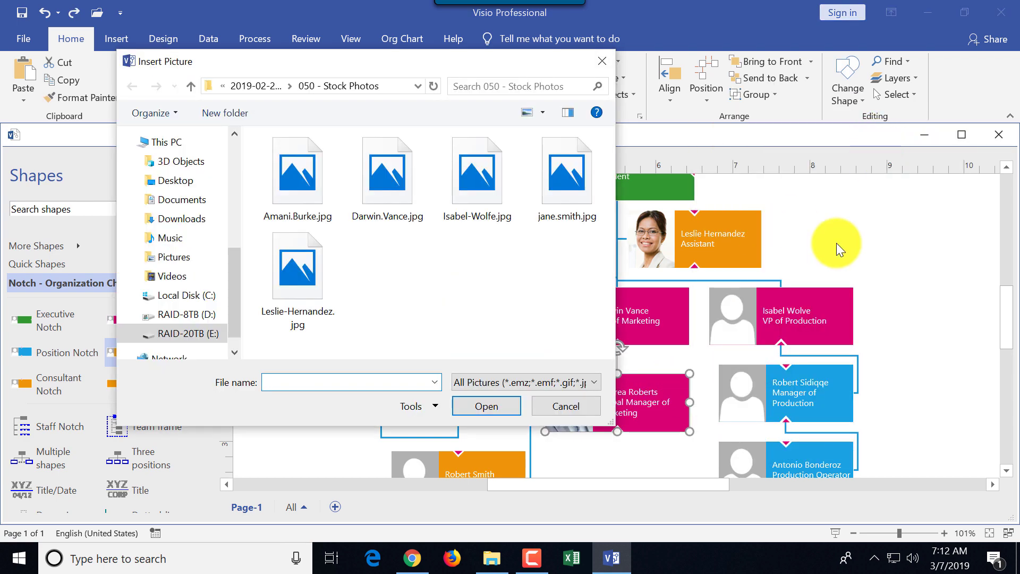
click(551, 405)
mouse_move(585, 392)
mouse_down()
mouse_move(579, 446)
mouse_move(572, 423)
mouse_up()
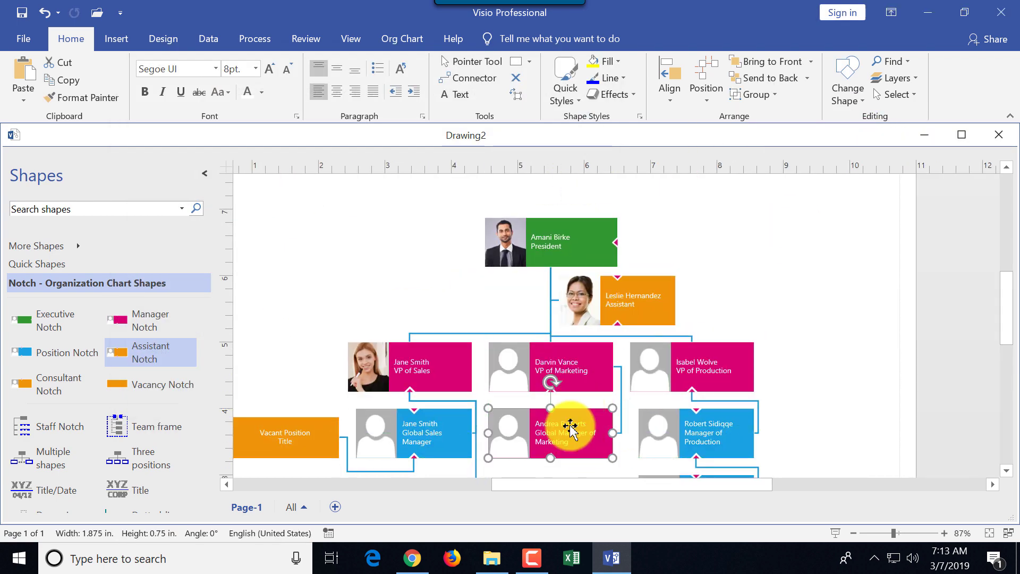
Insert stock photos into the VP of Marketing and VP of Production boxes
click(507, 365)
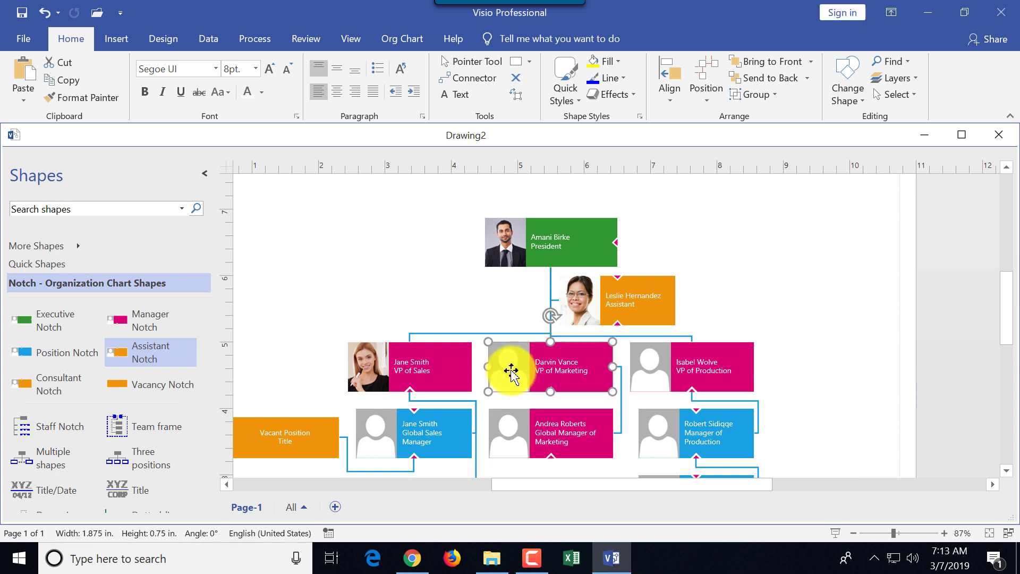
right_click(611, 374)
click(797, 105)
double_click(391, 205)
right_click(668, 365)
mouse_move(827, 105)
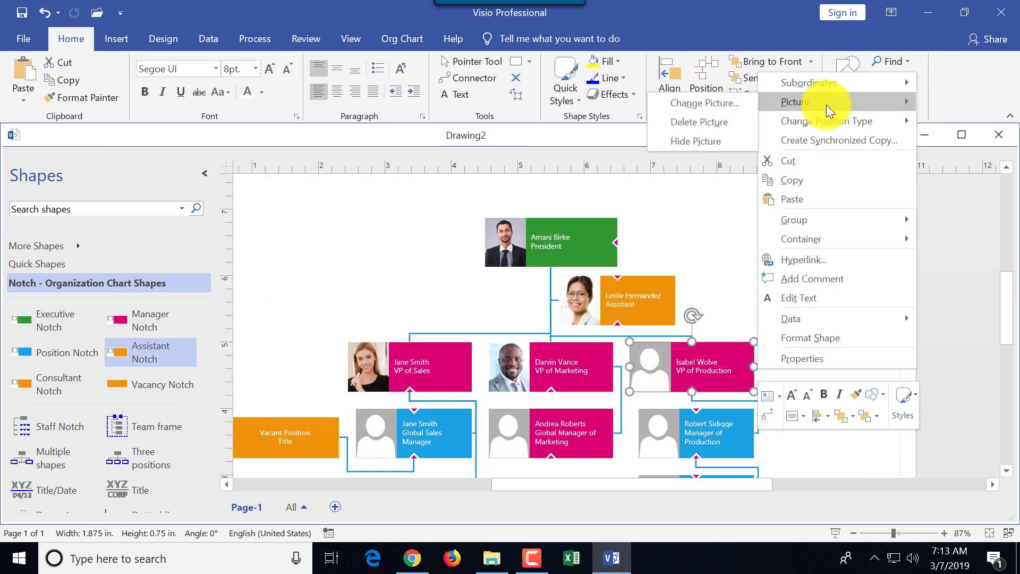
click(707, 103)
double_click(490, 183)
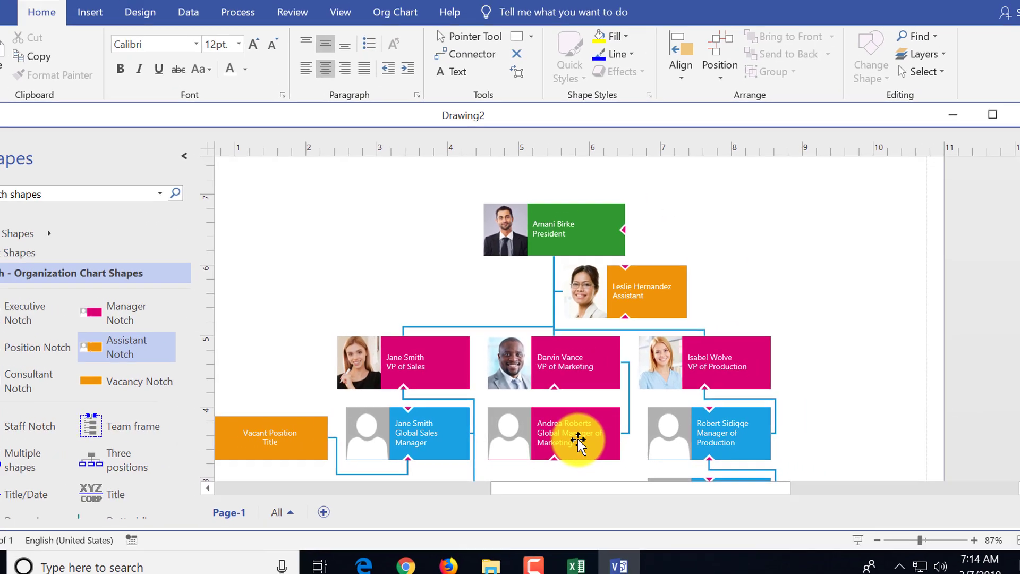
Change the Global Manager of Marketing box to a blue Position Notch shape, then zoom out
click(582, 445)
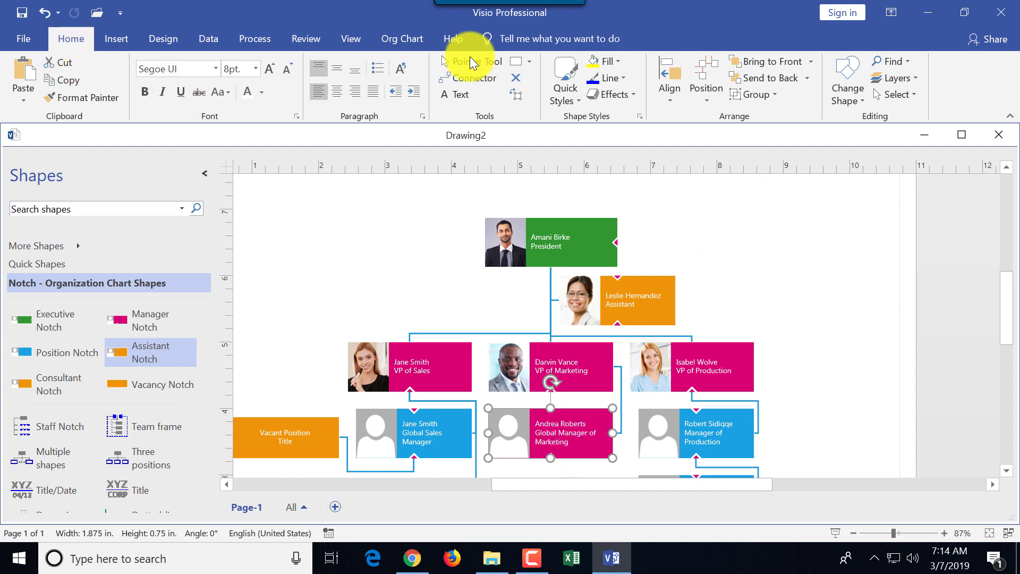
click(863, 98)
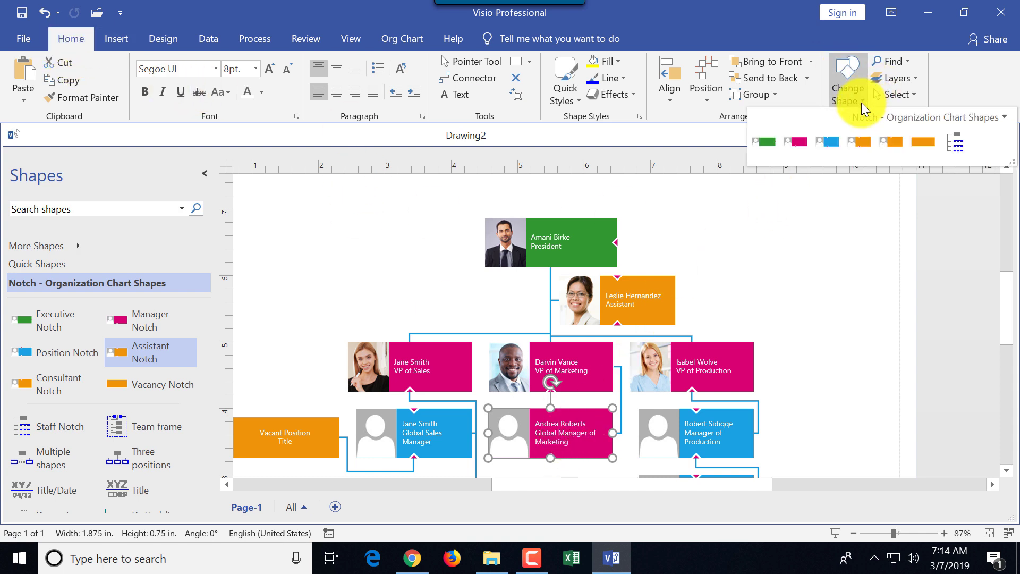
click(827, 141)
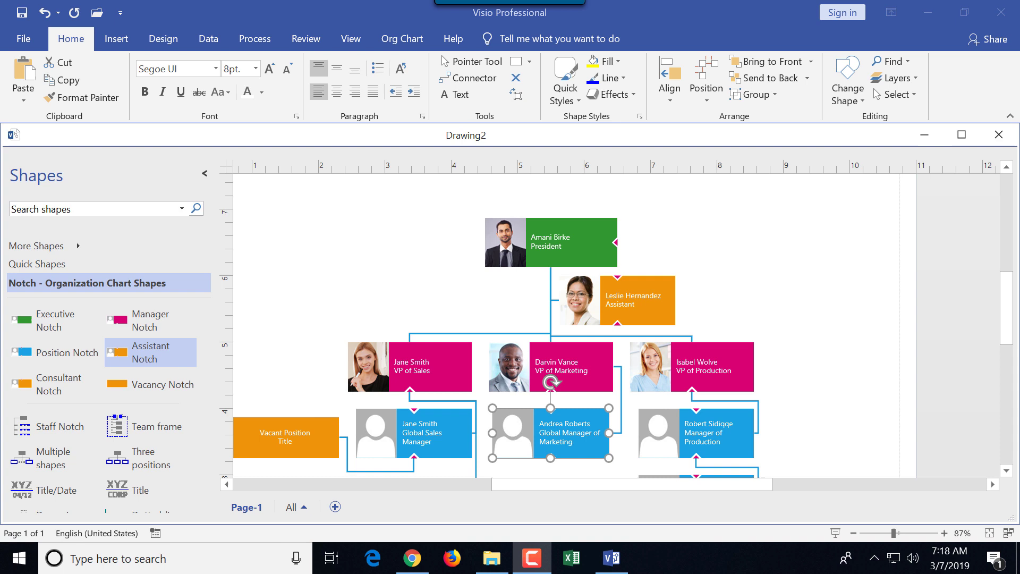
click(855, 532)
Zoom out and try the Belt, Notch and Pip shape styles from the Org Chart Shapes gallery
click(854, 532)
click(853, 531)
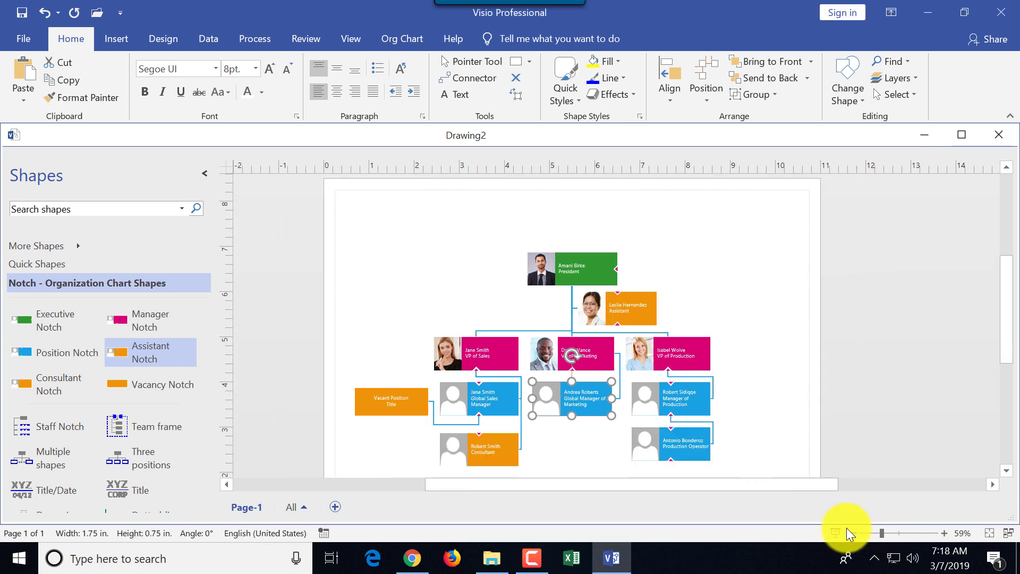
click(707, 282)
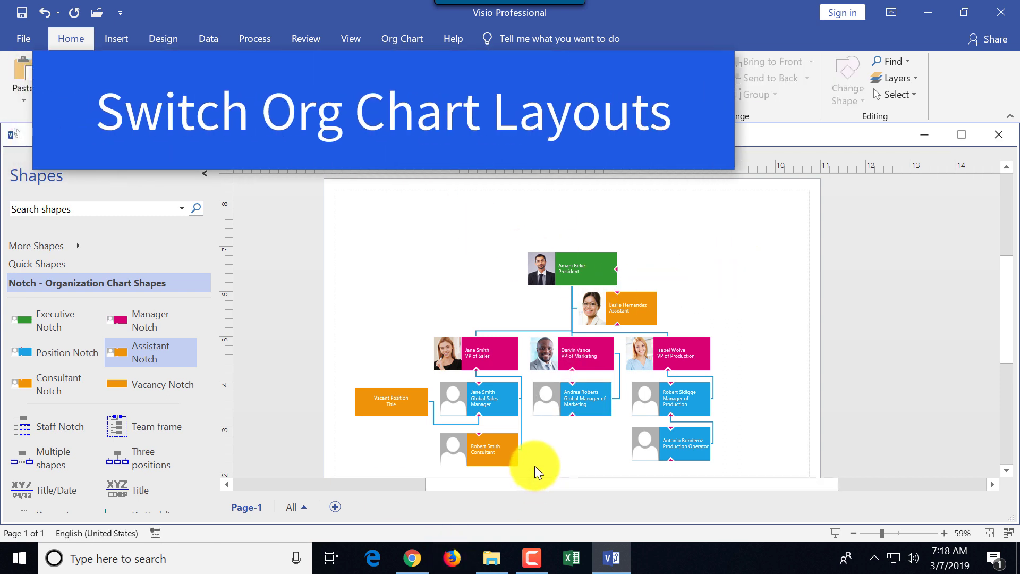
click(407, 38)
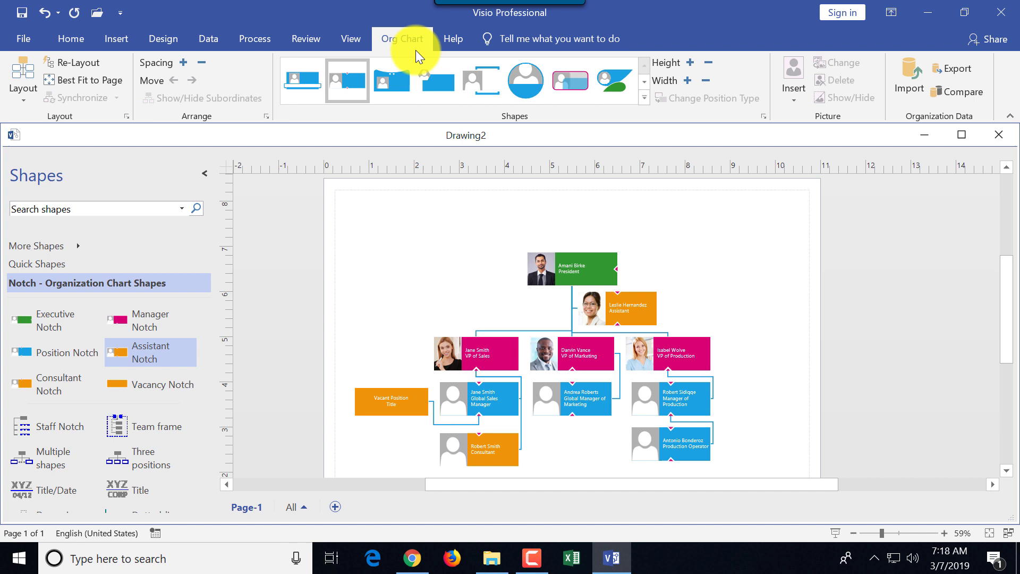
click(290, 79)
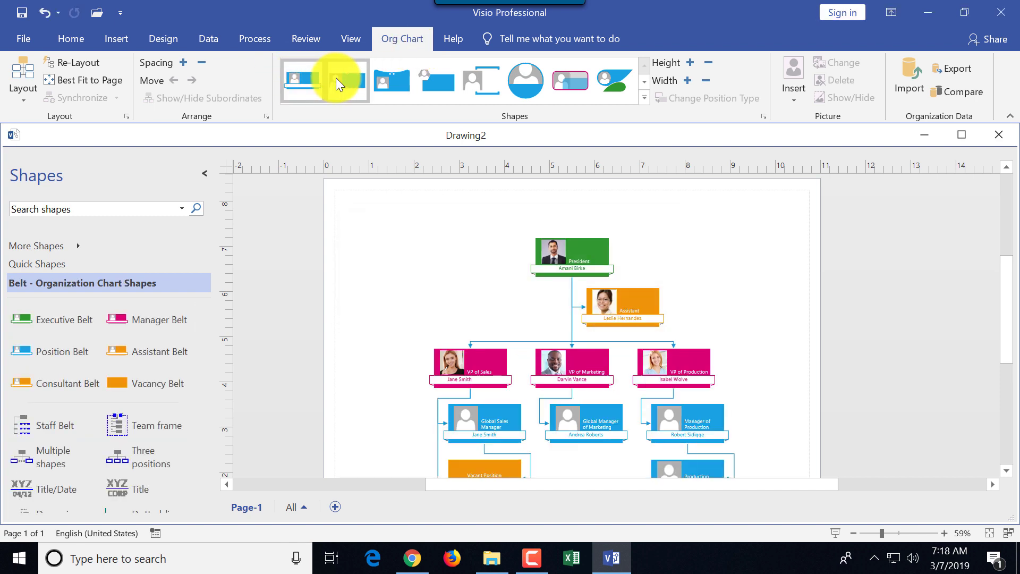
click(336, 78)
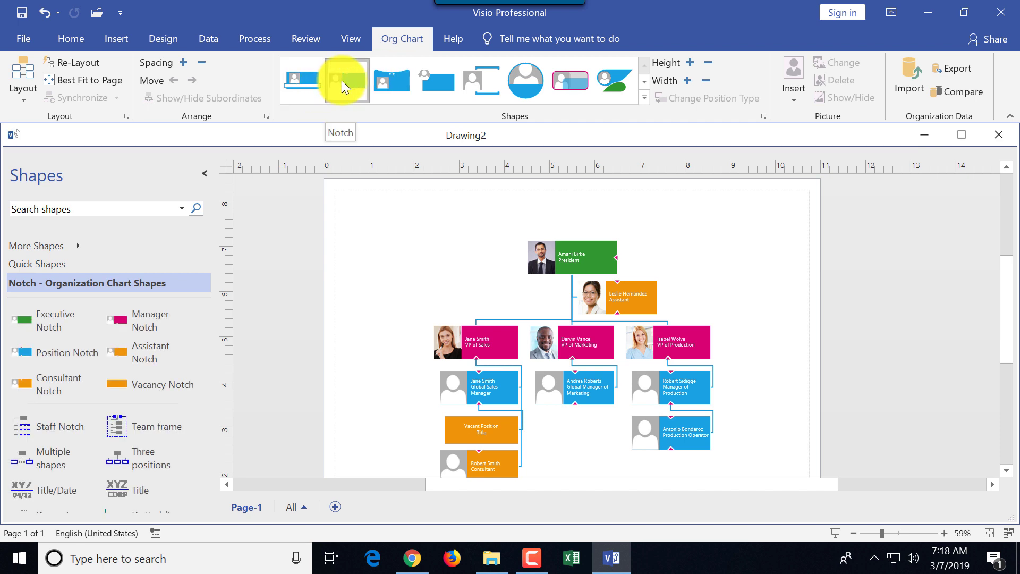
click(384, 83)
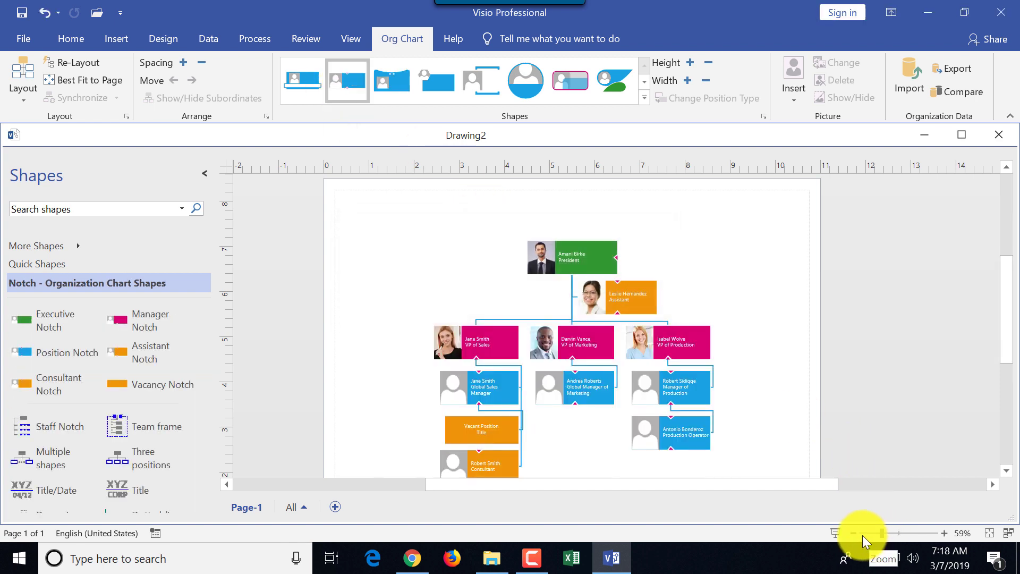
Apply a different horizontal layout to the org chart and fit it to the page
click(26, 106)
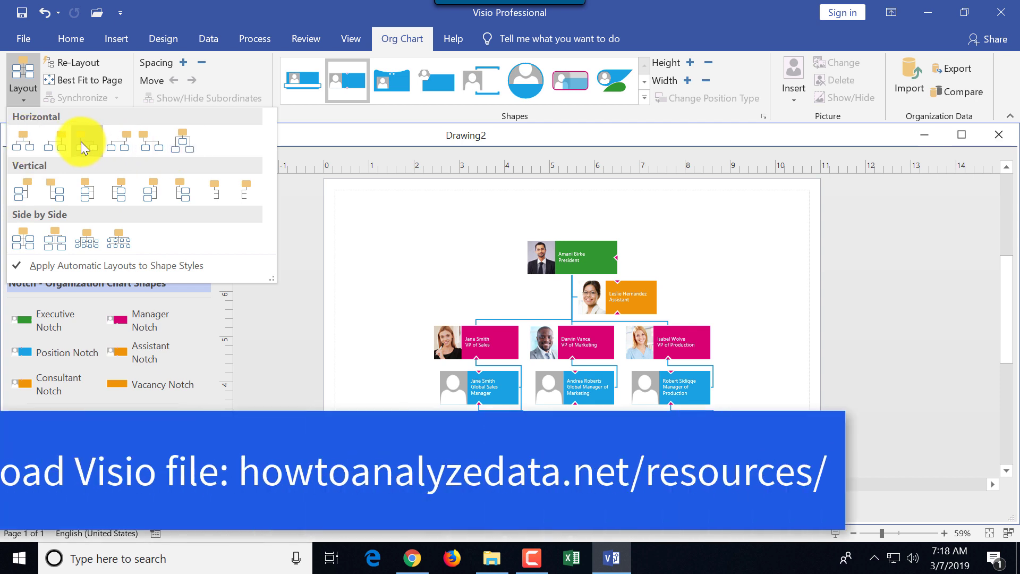
click(57, 142)
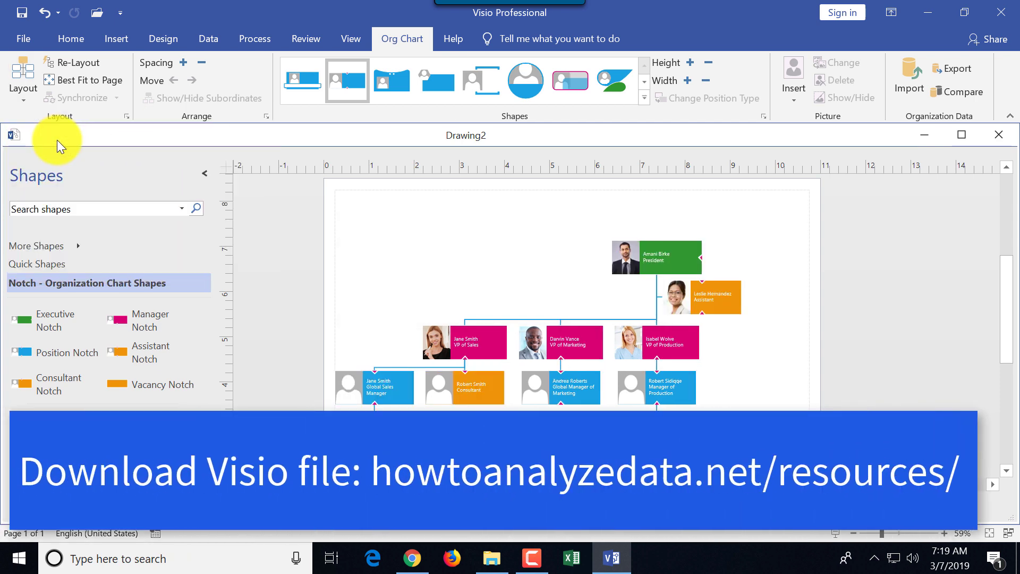
click(24, 102)
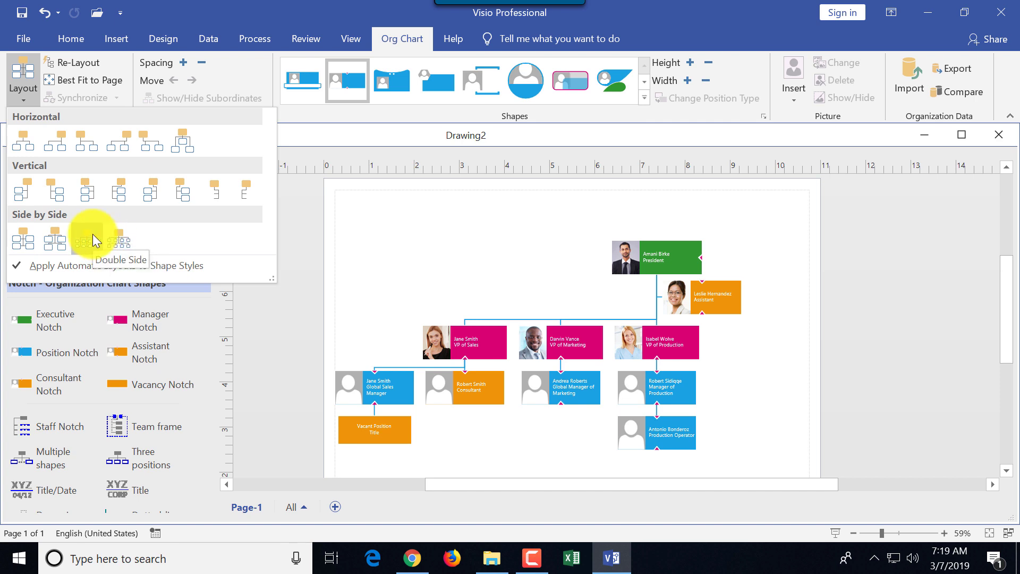
click(94, 82)
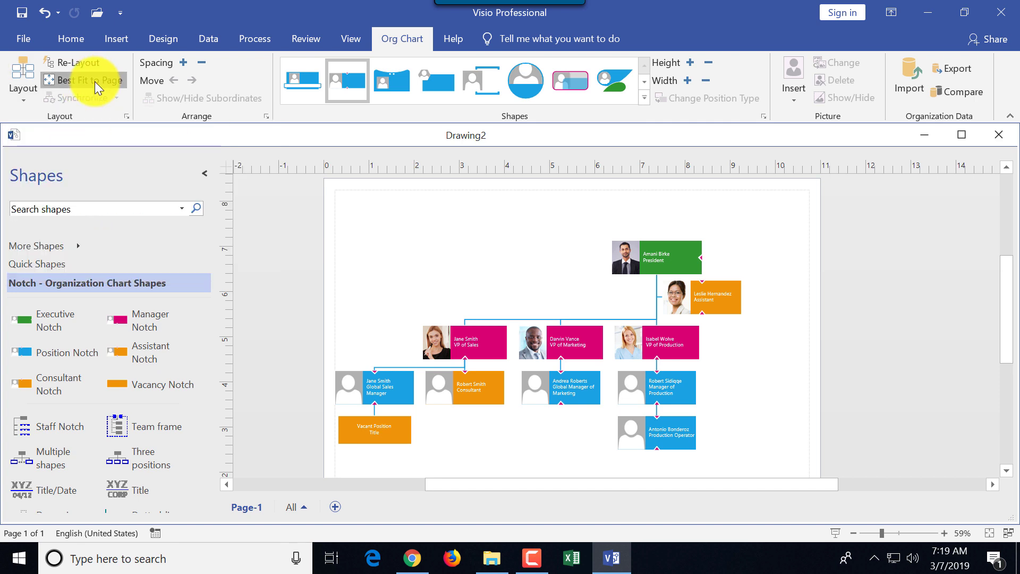
click(95, 82)
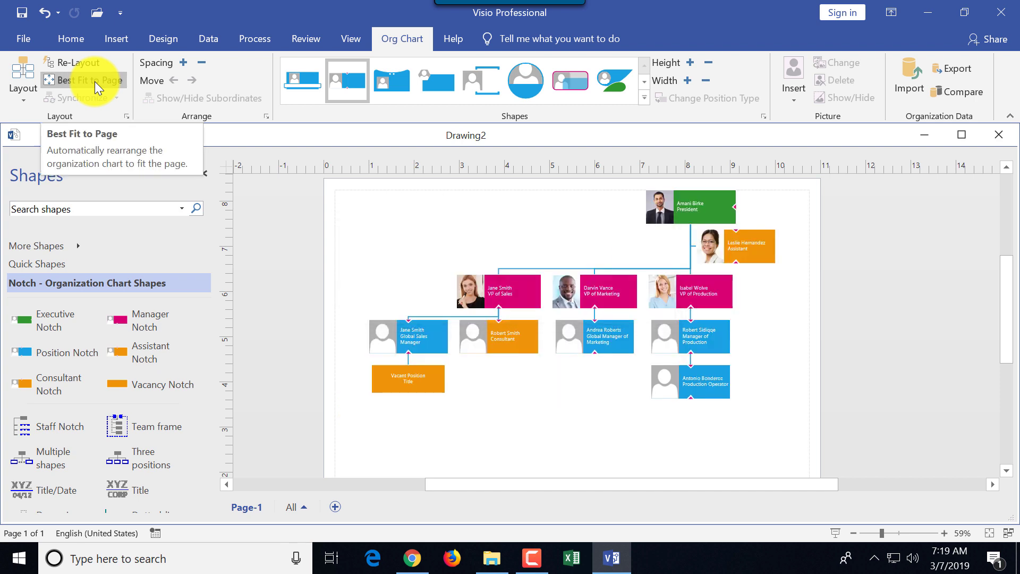
Select the whole org chart and move it down and right on the page
click(679, 209)
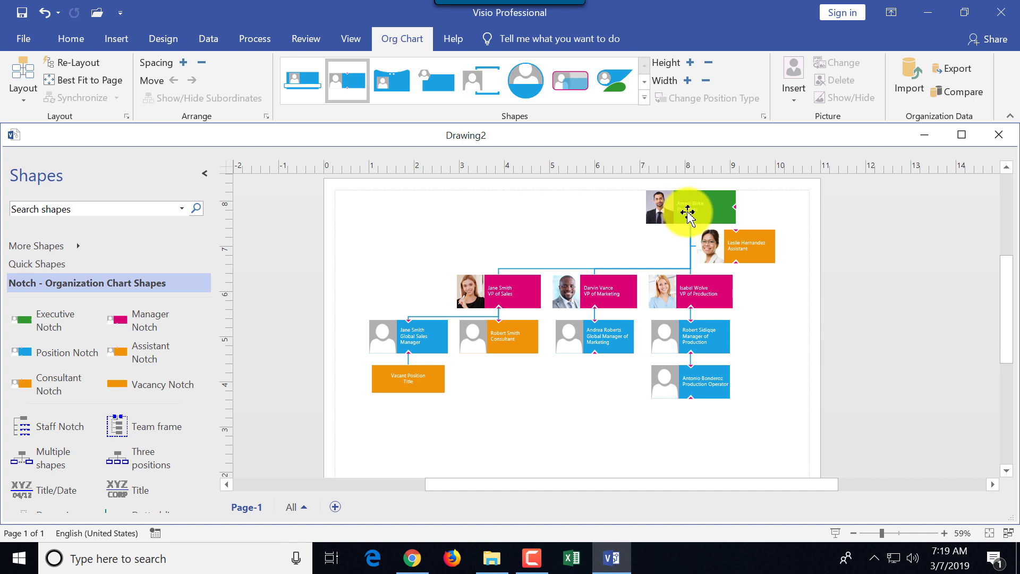
drag(341, 180, 851, 446)
drag(701, 302, 718, 353)
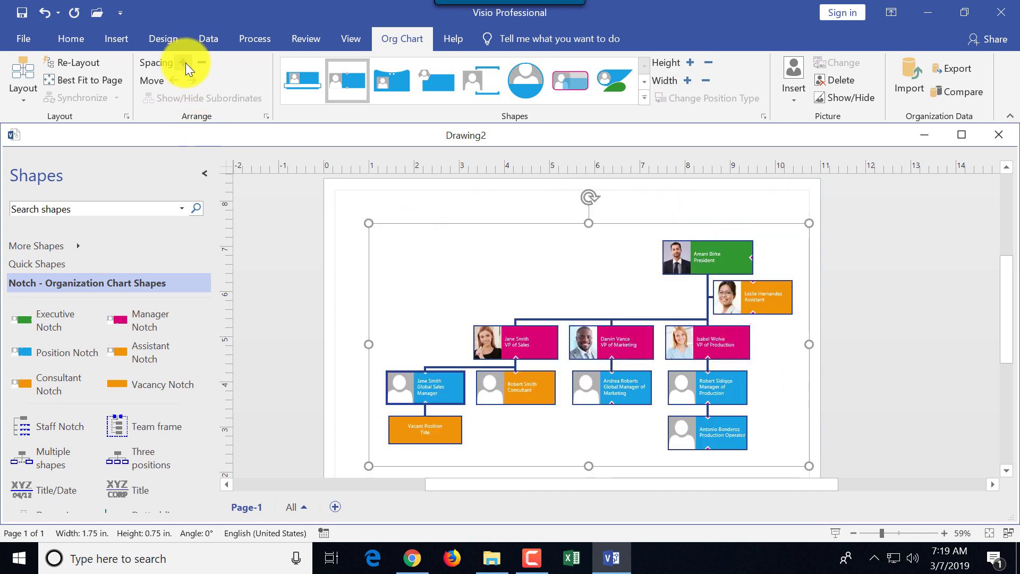
click(357, 238)
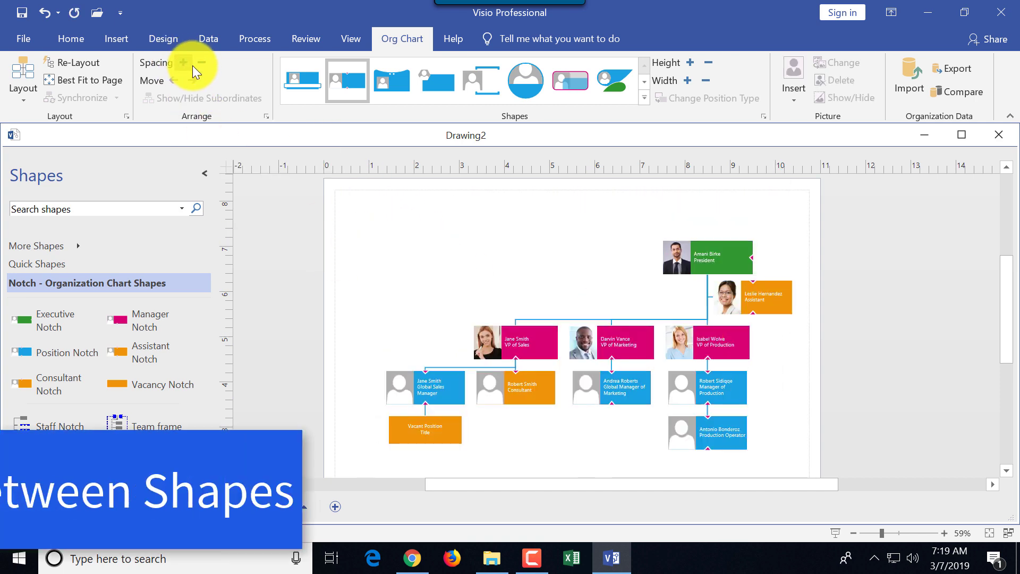
click(187, 63)
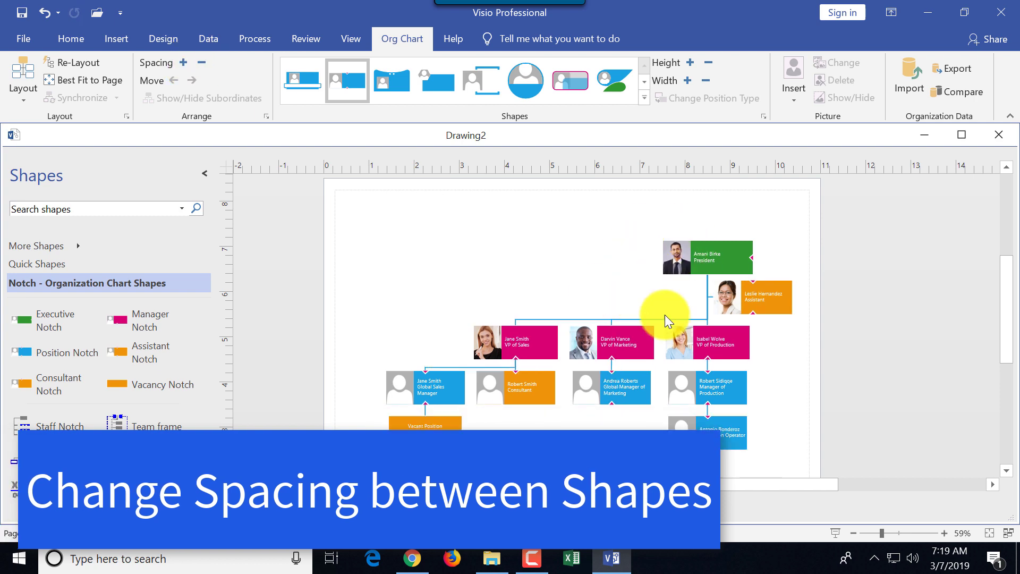
click(667, 334)
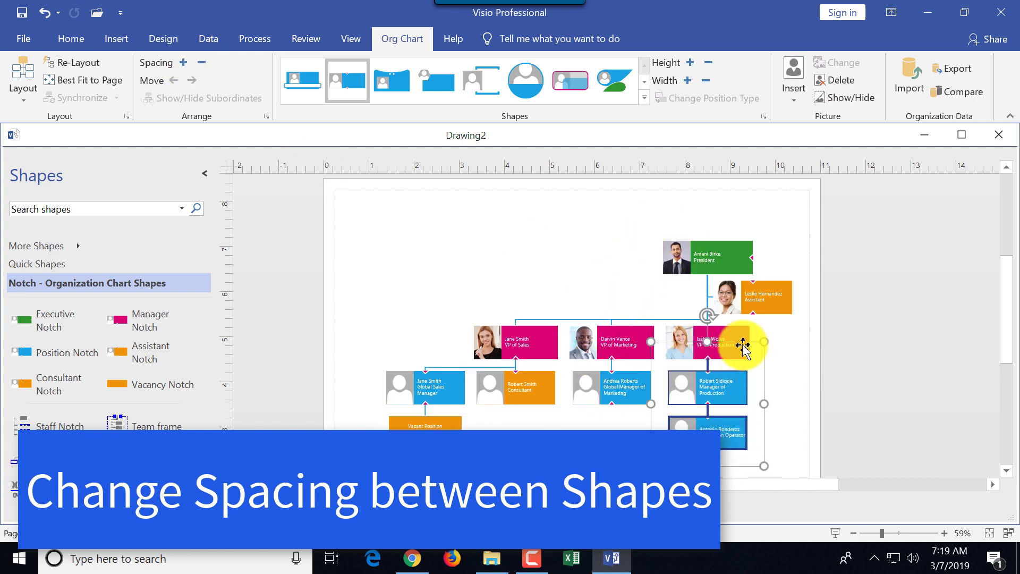
click(182, 61)
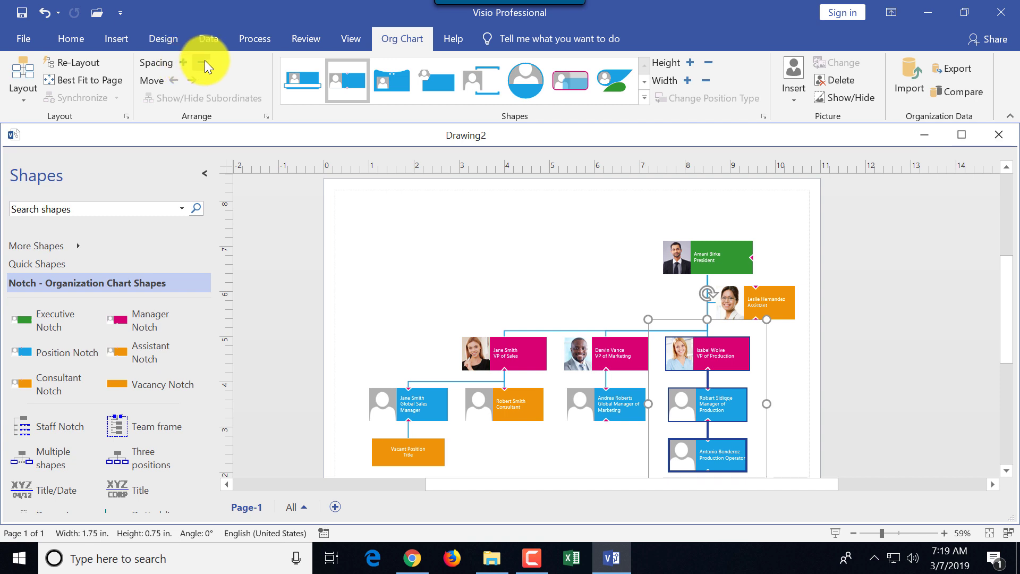
click(203, 63)
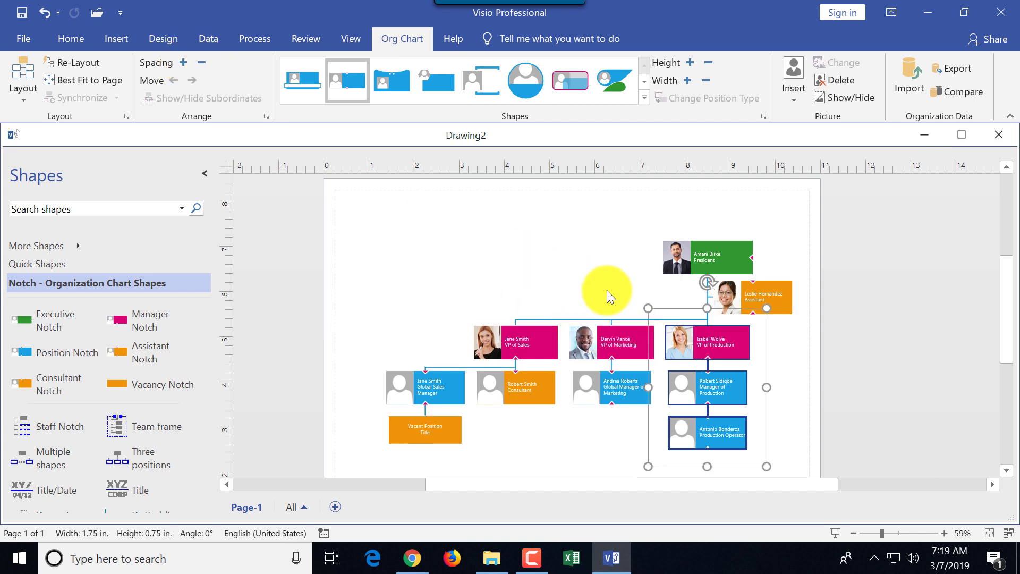
drag(779, 460, 657, 315)
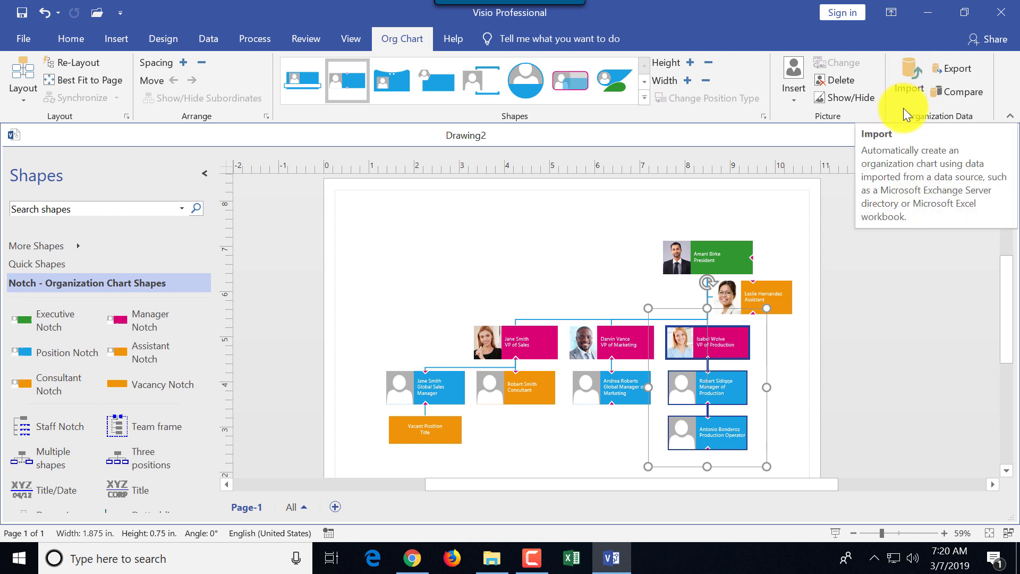
key(F10)
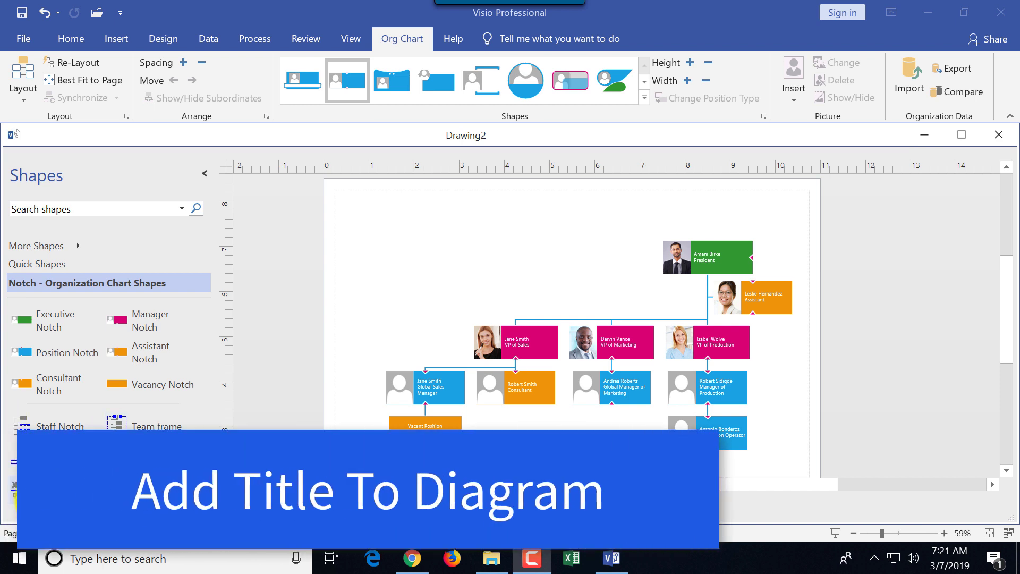
Place a Title/Date block at the page's top-left and title it 'ABC Company'
drag(37, 499, 382, 215)
double_click(406, 219)
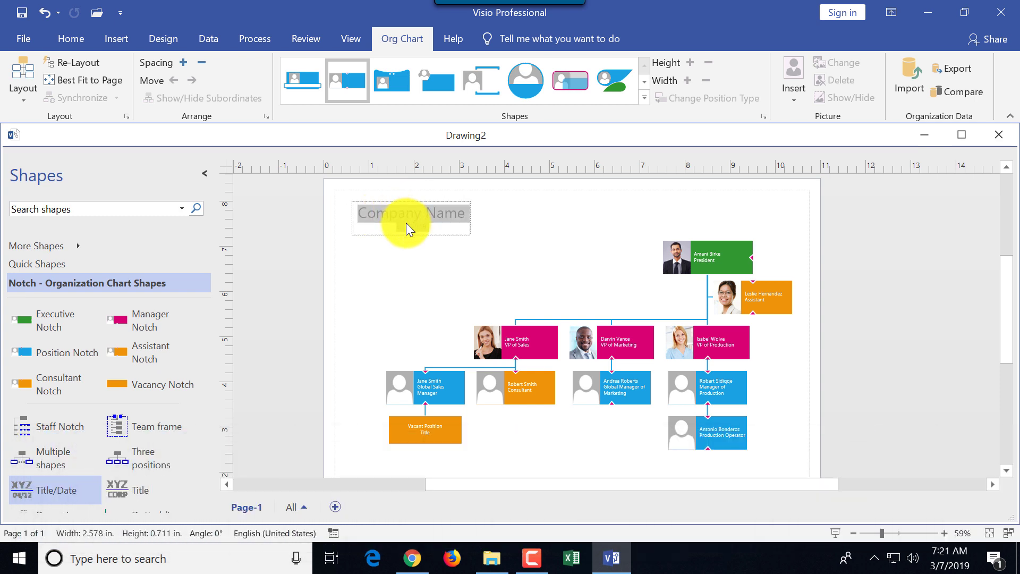
text(ABC)
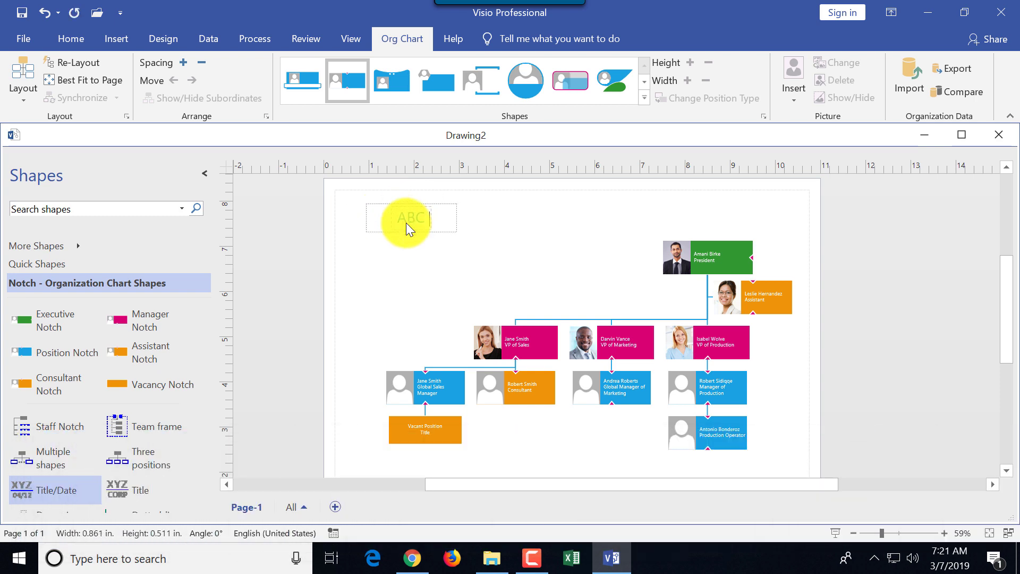
text( Company)
click(441, 268)
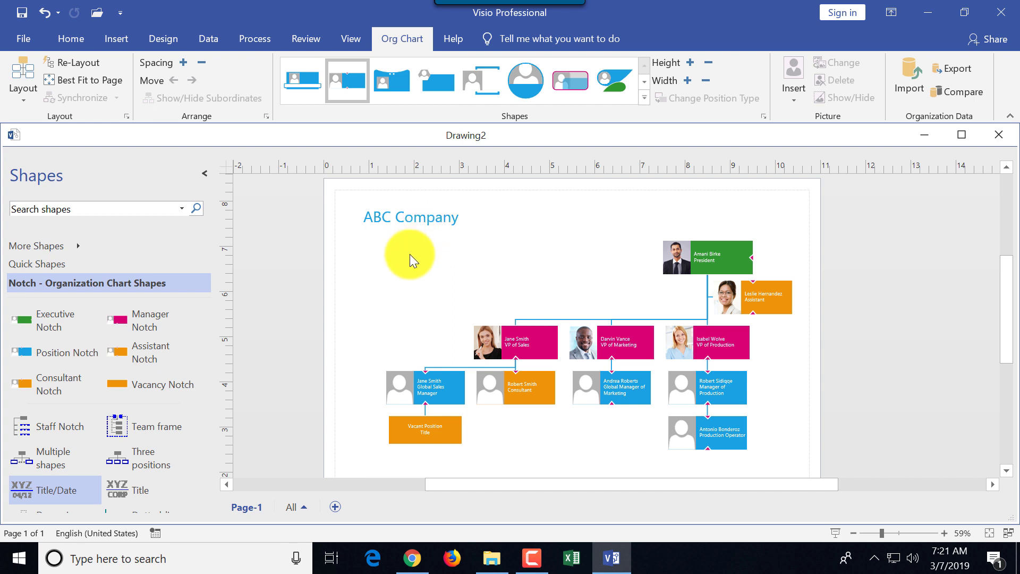
scroll(372, 404, down, 2)
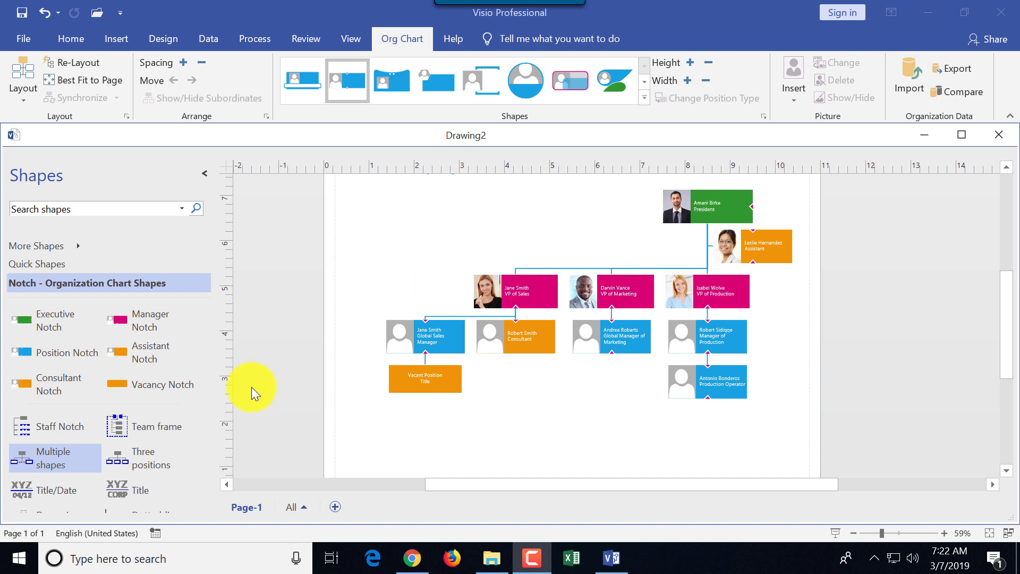
drag(118, 462, 431, 383)
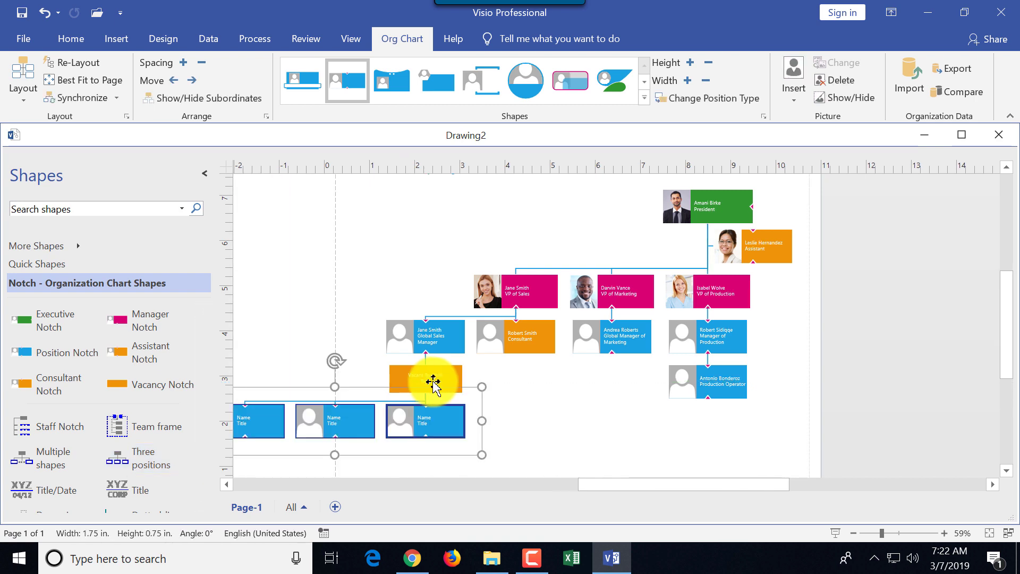
scroll(466, 425, down, 1)
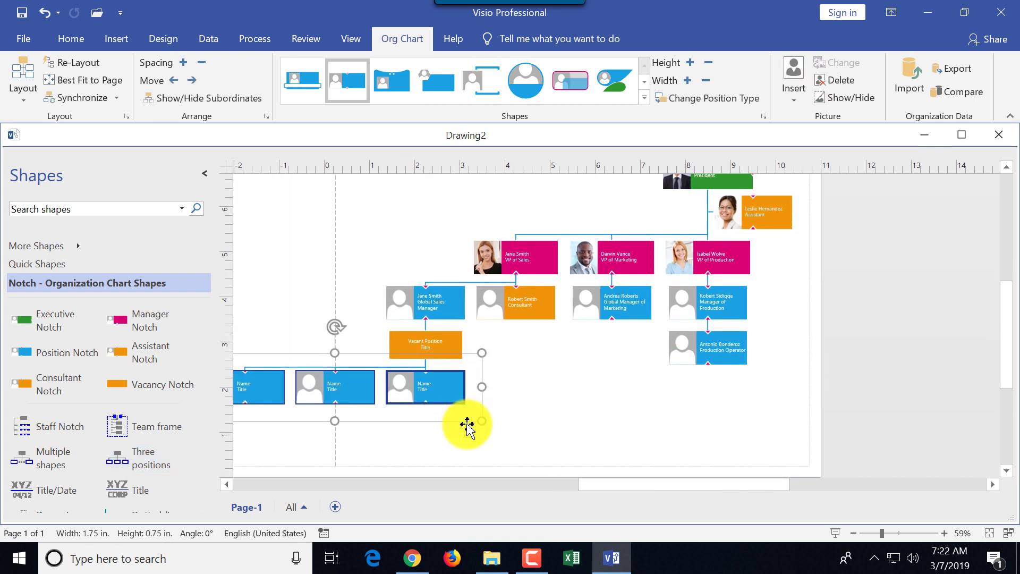
mouse_move(651, 490)
mouse_down()
mouse_move(569, 483)
mouse_move(578, 484)
mouse_up()
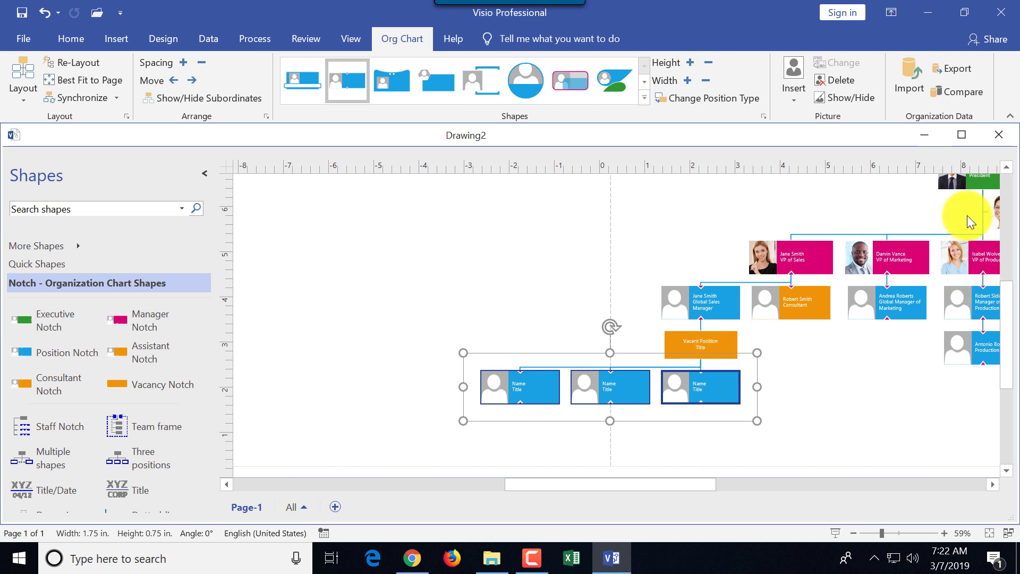
key(ctrl+z)
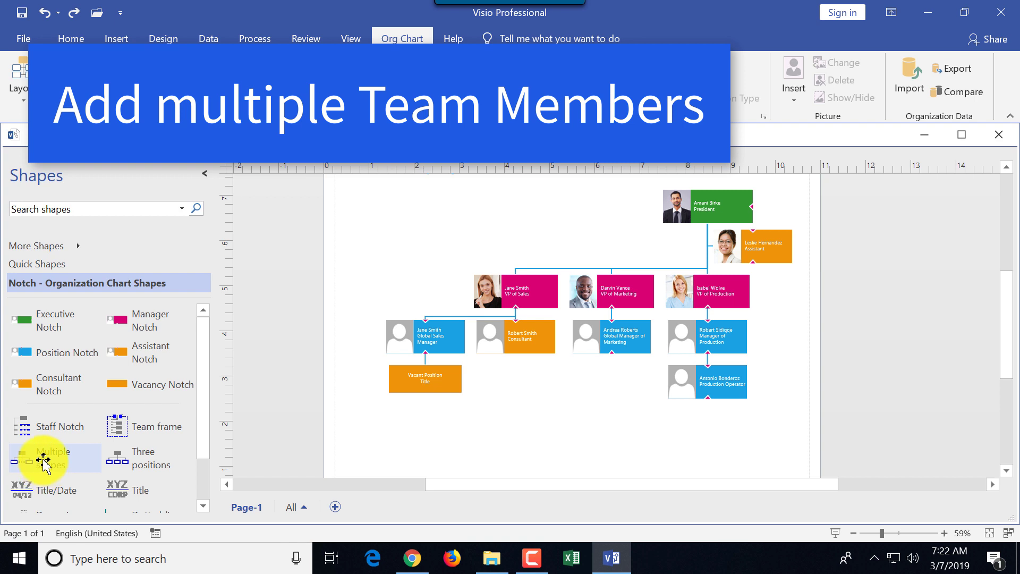
drag(41, 462, 612, 355)
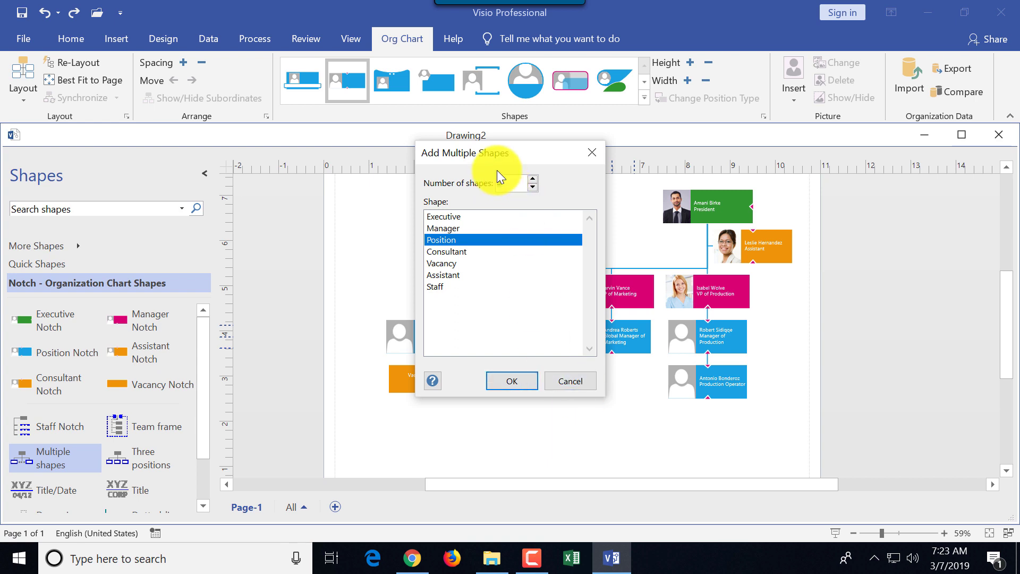
click(454, 264)
click(524, 378)
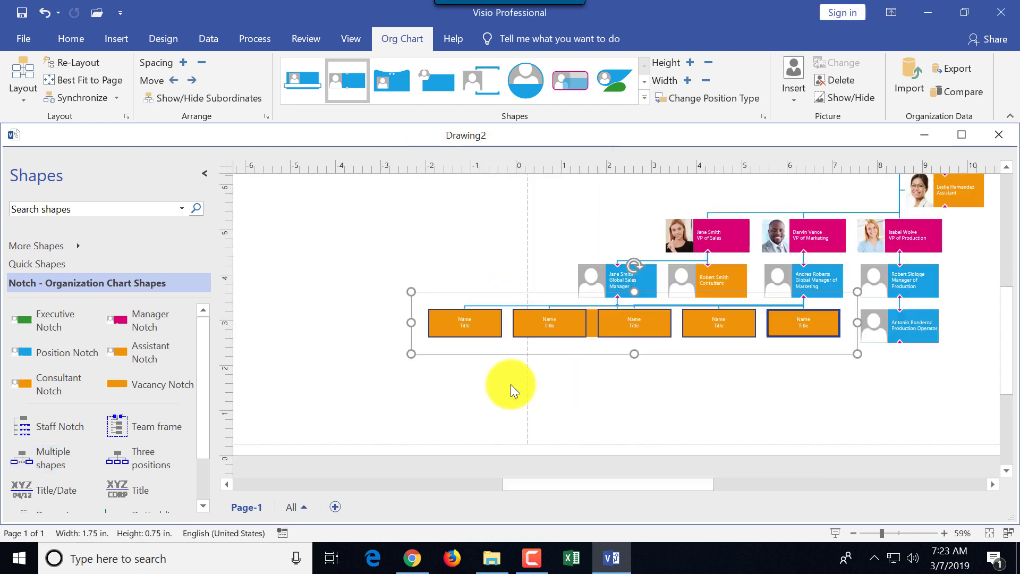
click(42, 12)
Add a team frame around the sales branch, widening it and reducing its height
scroll(123, 372, down, 1)
click(123, 372)
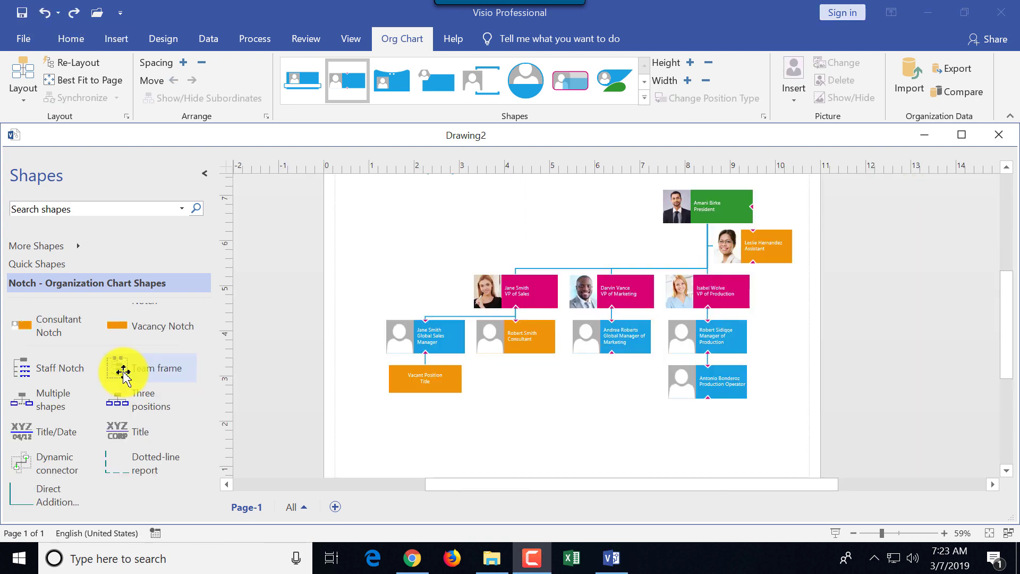
drag(128, 378, 425, 378)
drag(493, 378, 662, 379)
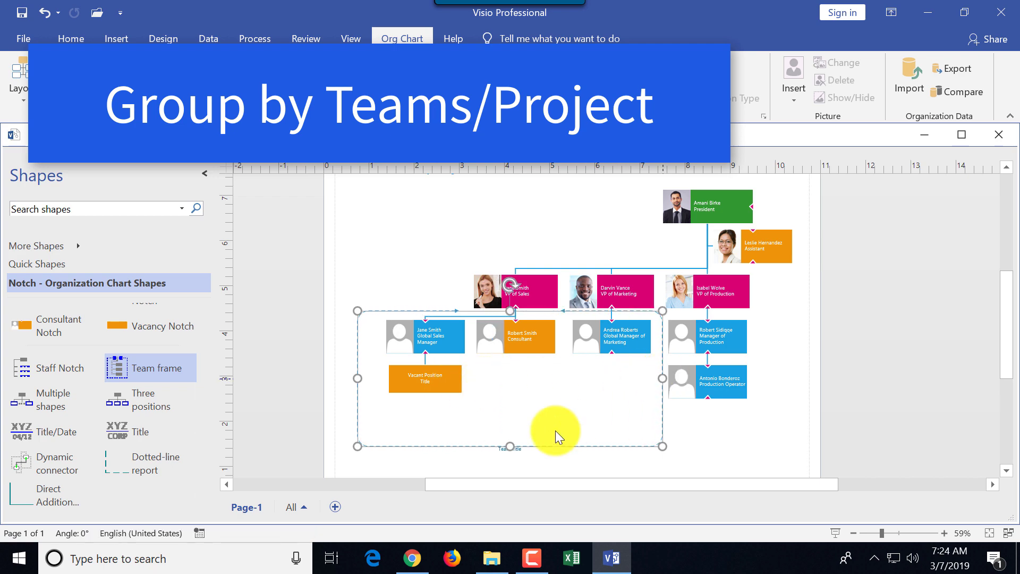
drag(509, 448, 506, 405)
Caption the team frame 'New Product Research Project Team'
scroll(594, 455, up, 3)
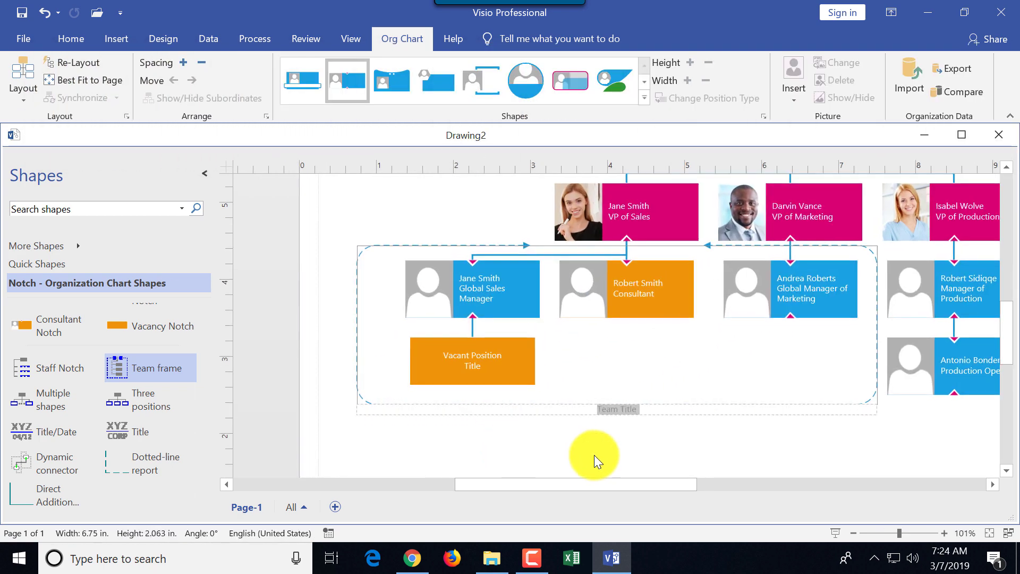
text(New Product Res)
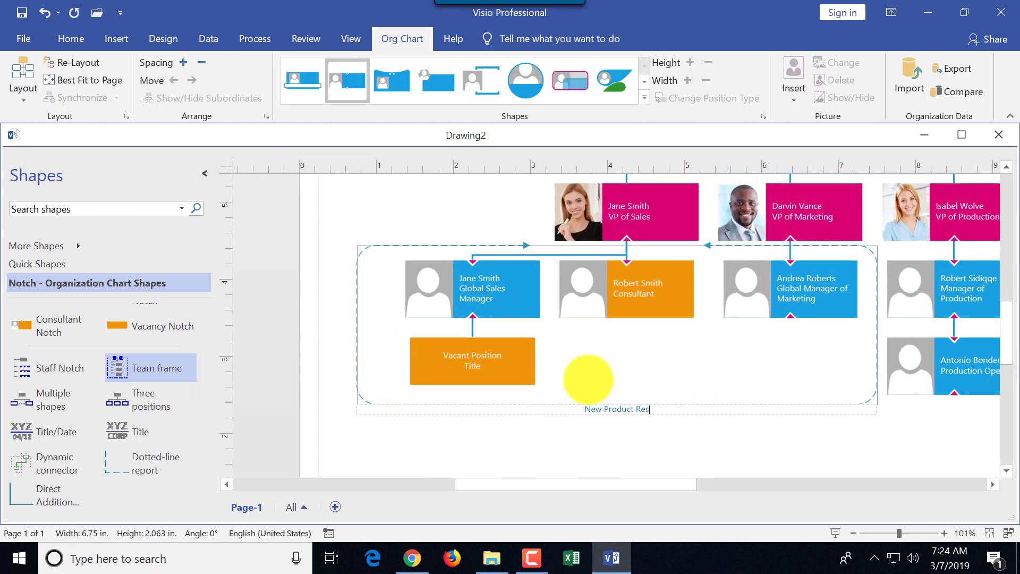
text(earch Project Team)
click(135, 467)
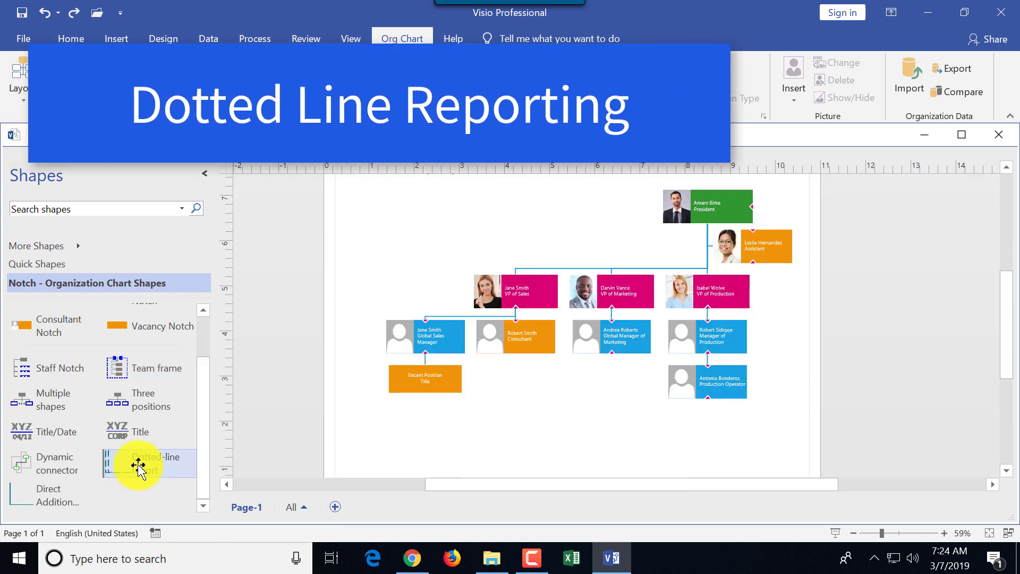
Connect VP of Sales to the Global Manager of Marketing with a dotted-line report shape
drag(138, 466, 578, 319)
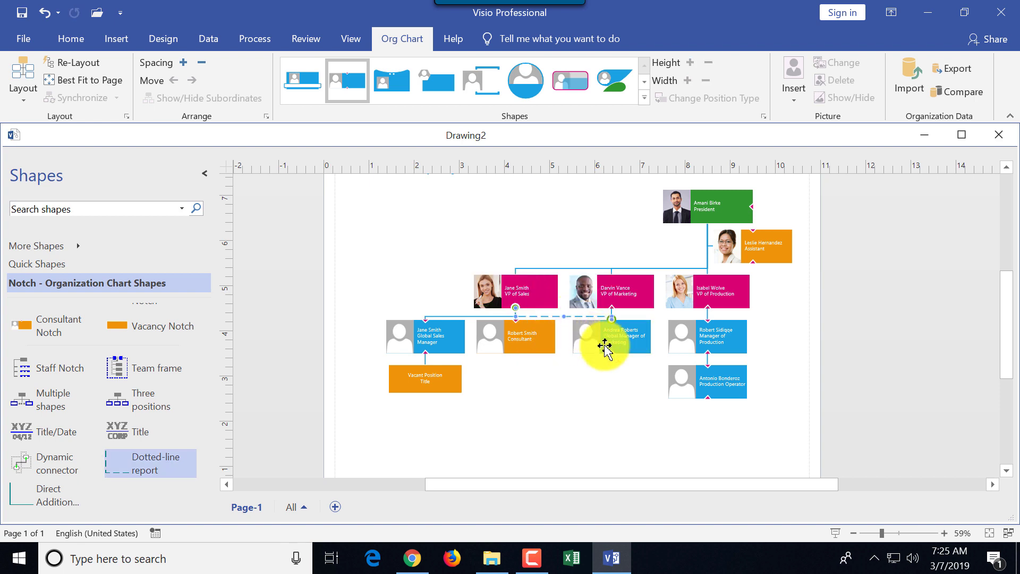
click(540, 384)
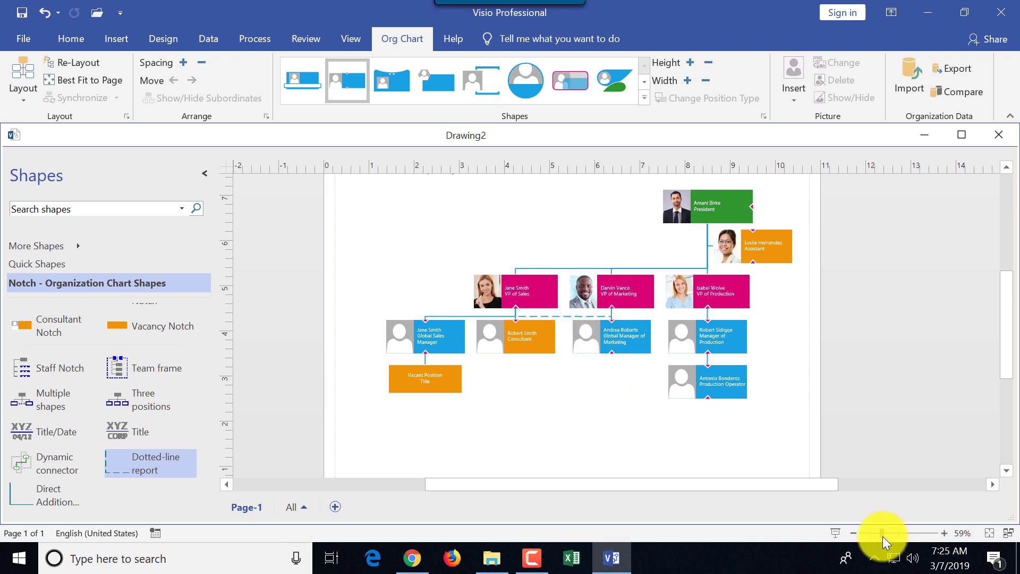
drag(882, 536, 899, 536)
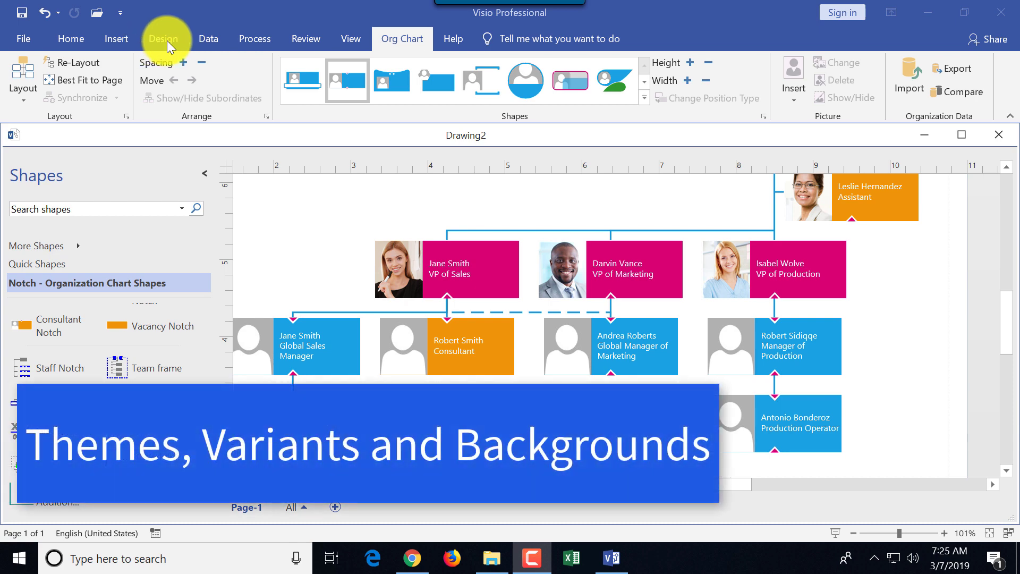
Apply a Modern theme from the Design tab's full Themes gallery
click(851, 531)
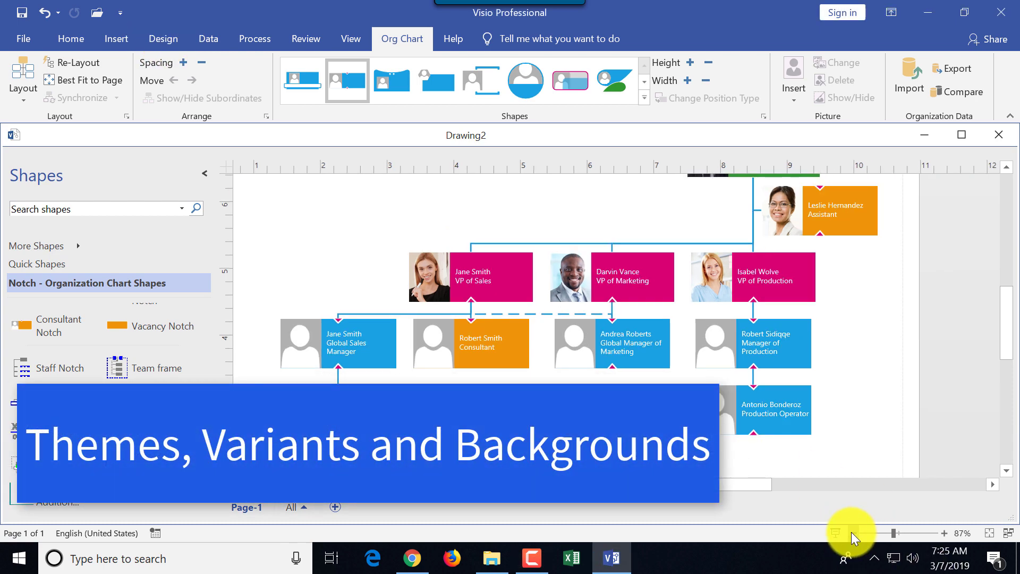
click(851, 531)
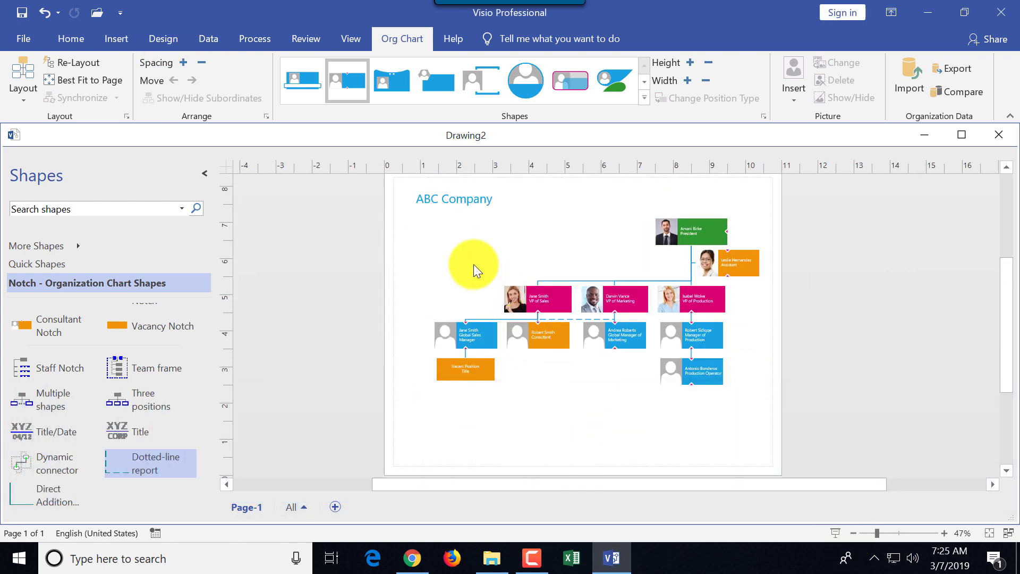
click(157, 41)
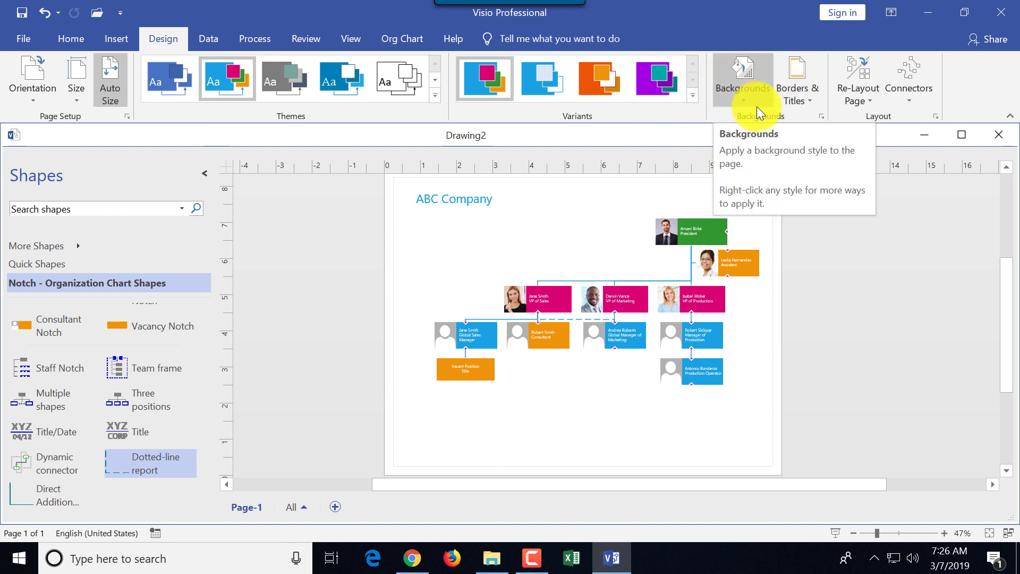
click(435, 96)
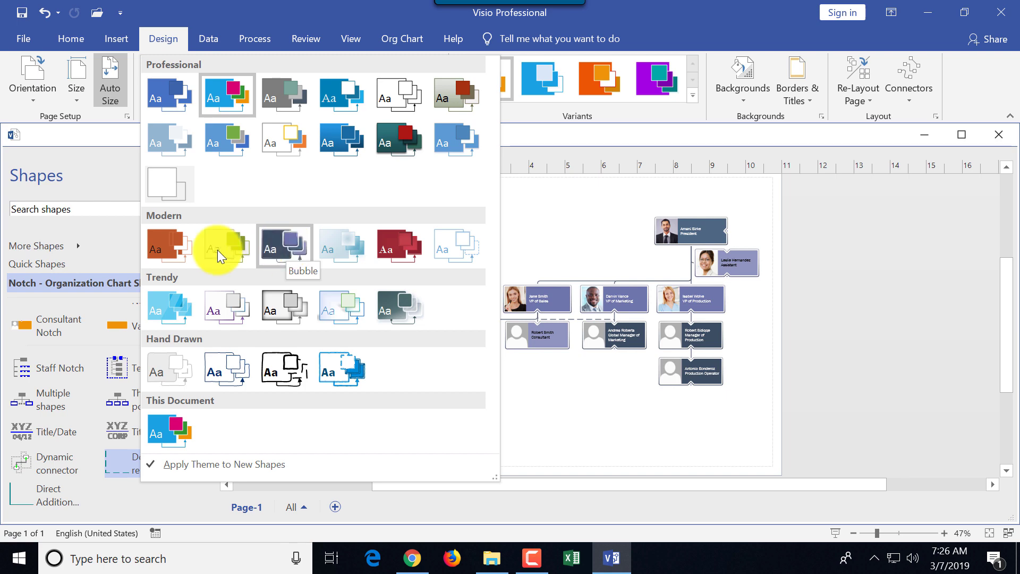
click(273, 251)
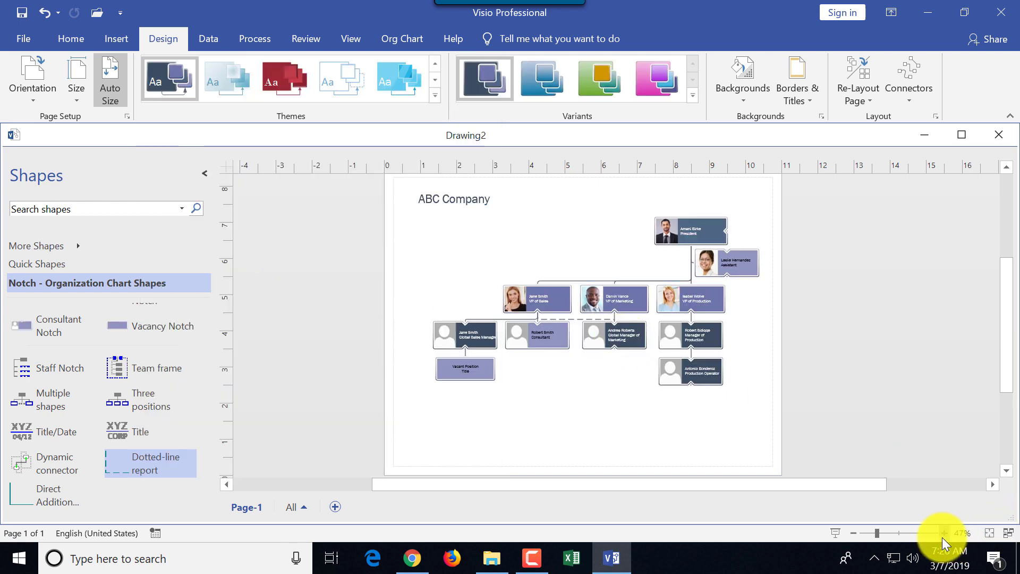
Preview the blue, green and pink variants and keep the green colour variant
click(944, 533)
click(944, 532)
click(944, 533)
click(945, 533)
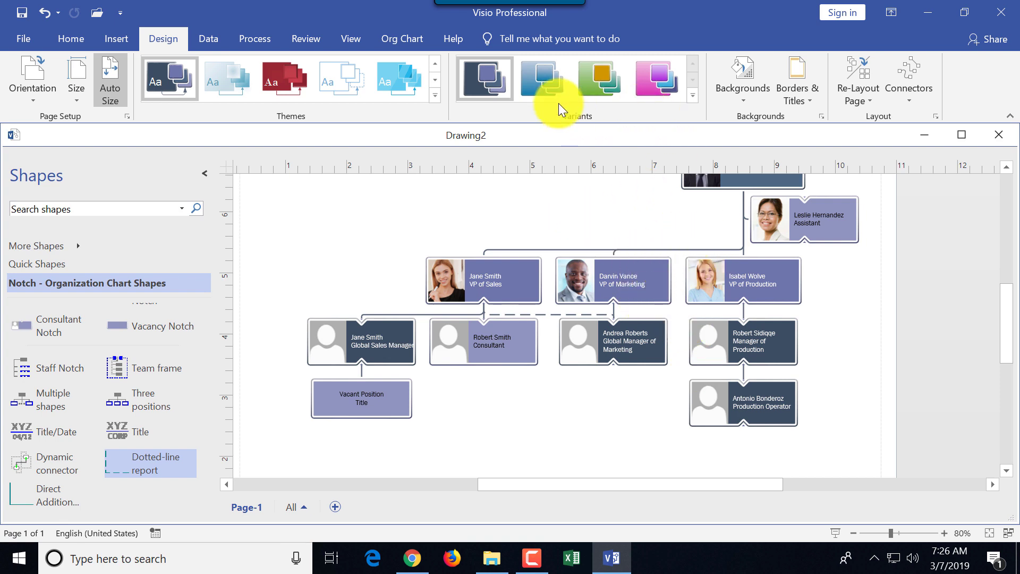
click(556, 81)
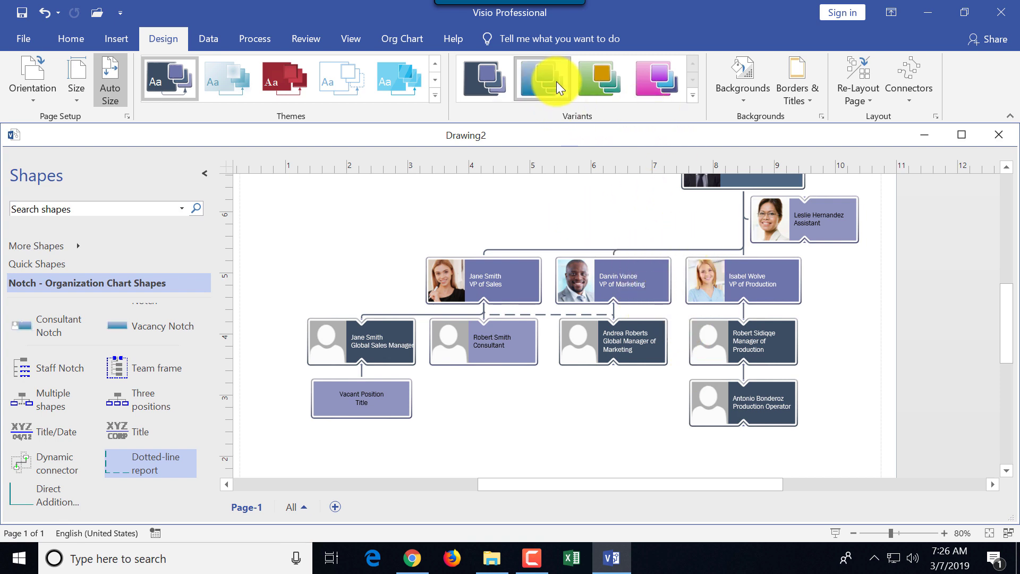
click(603, 81)
click(658, 81)
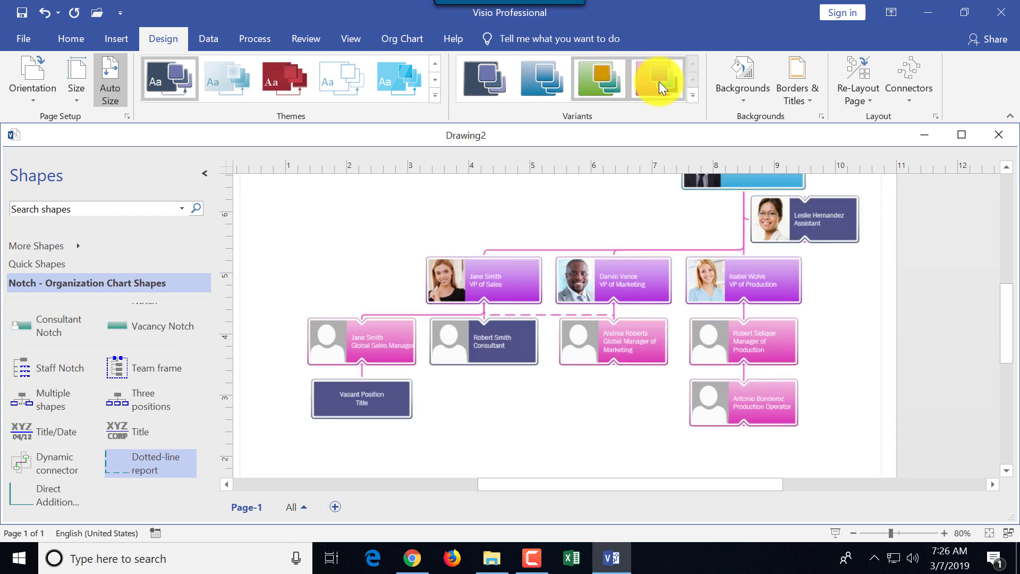
click(607, 84)
click(694, 96)
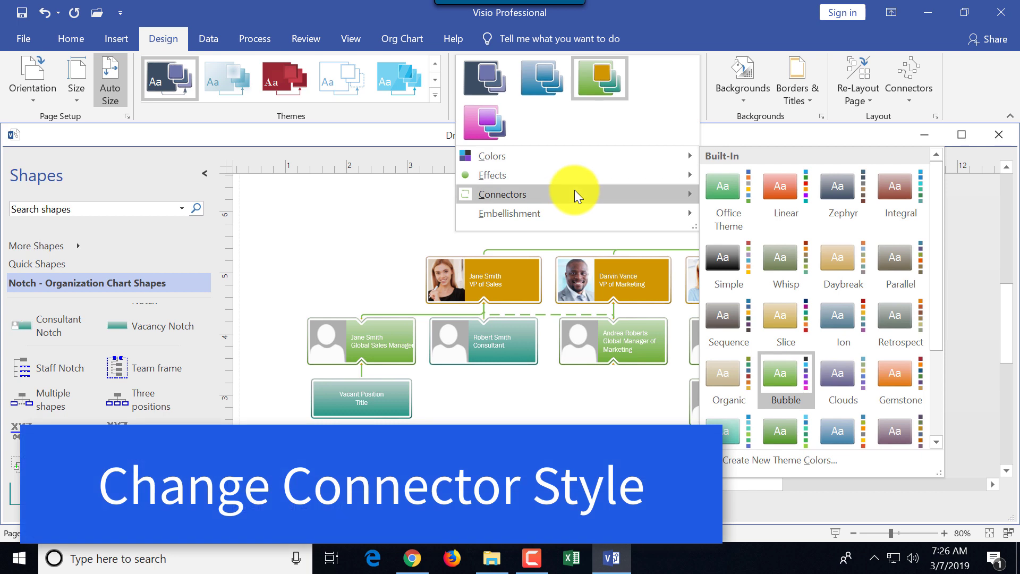
Set the chart's connectors to the Slice style from the Variants menu
mouse_move(574, 193)
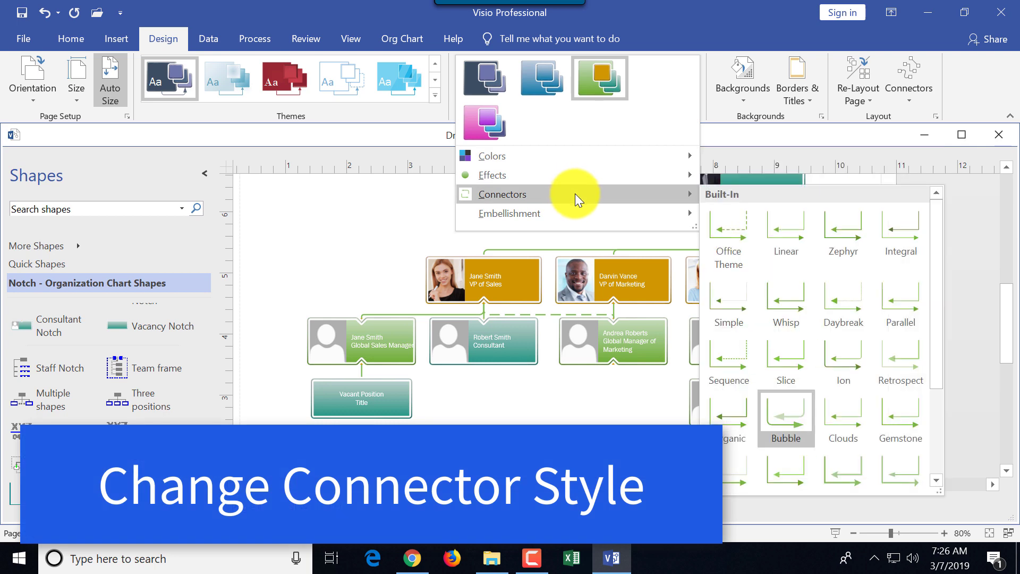
mouse_move(575, 212)
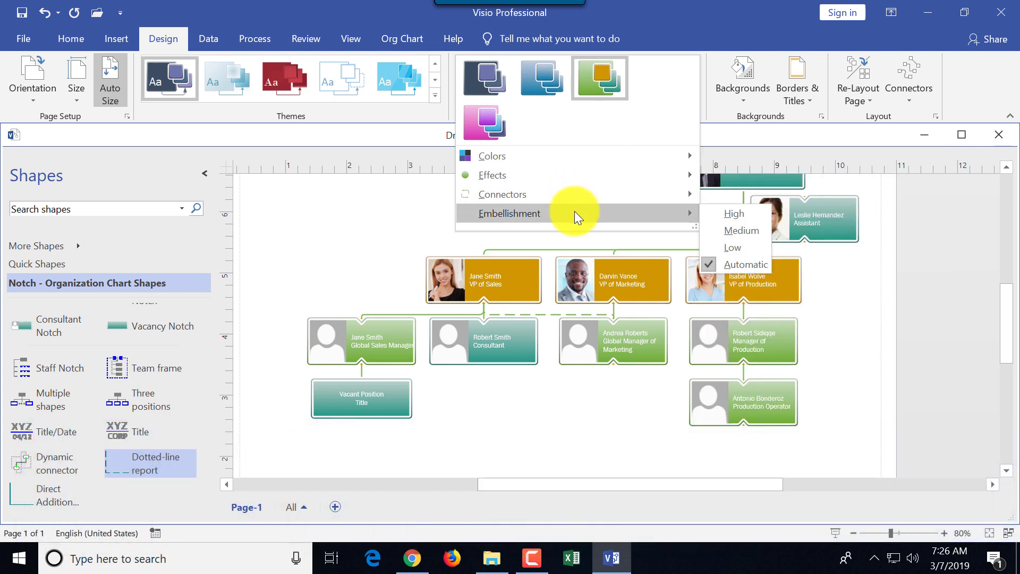
mouse_move(578, 176)
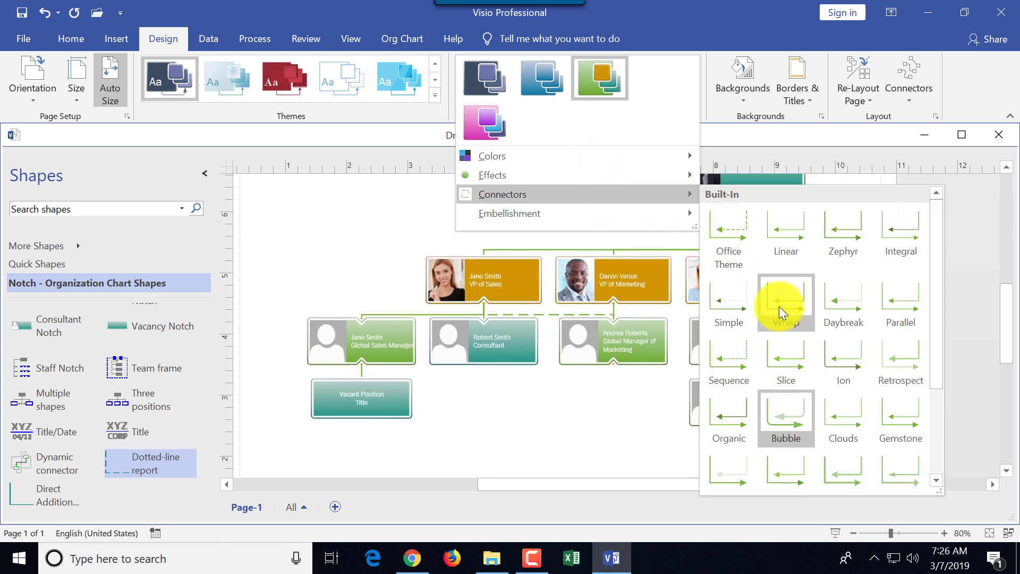
click(786, 353)
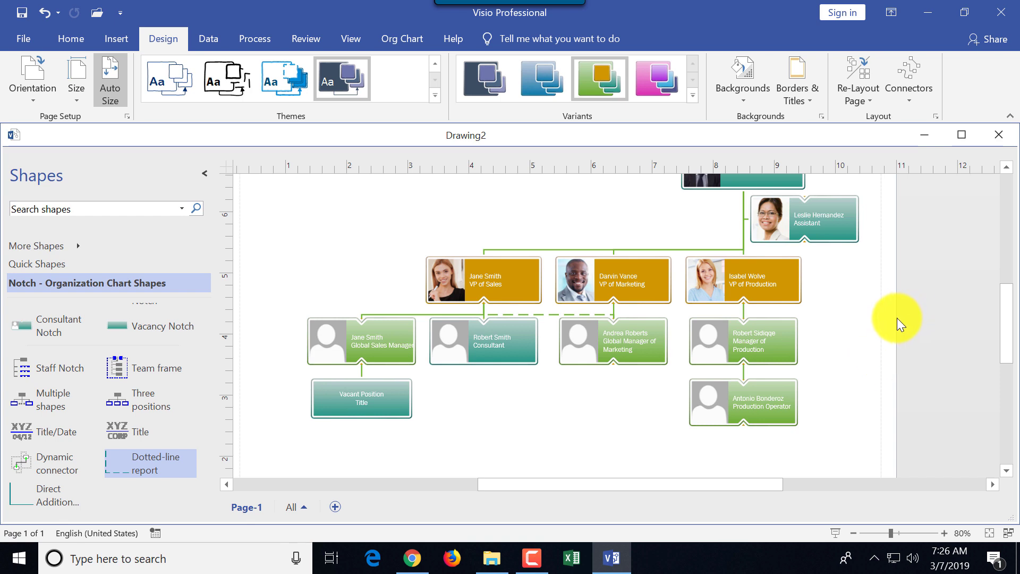
Add the pale green world-map background from the Backgrounds gallery
click(741, 101)
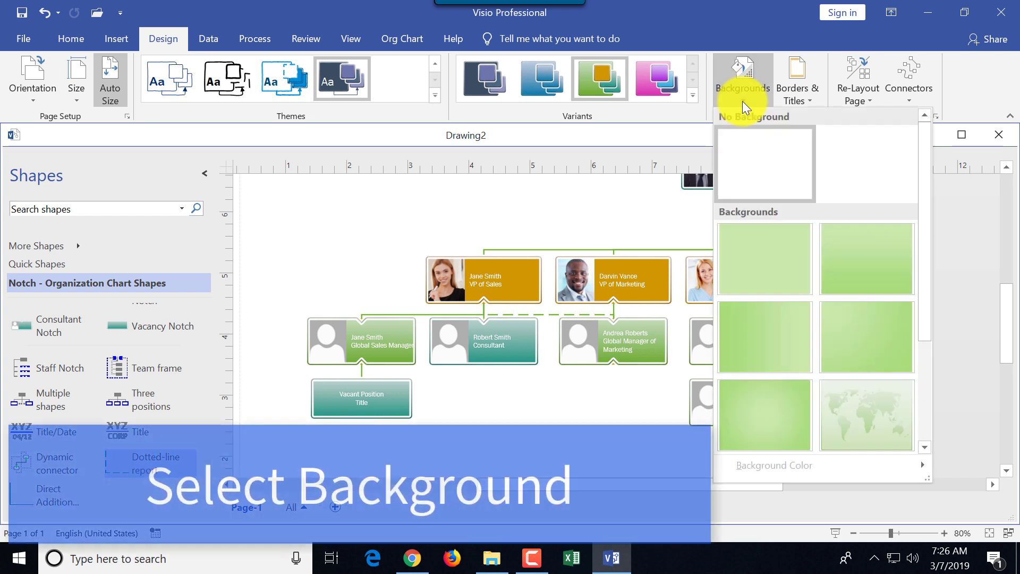
drag(922, 274, 911, 374)
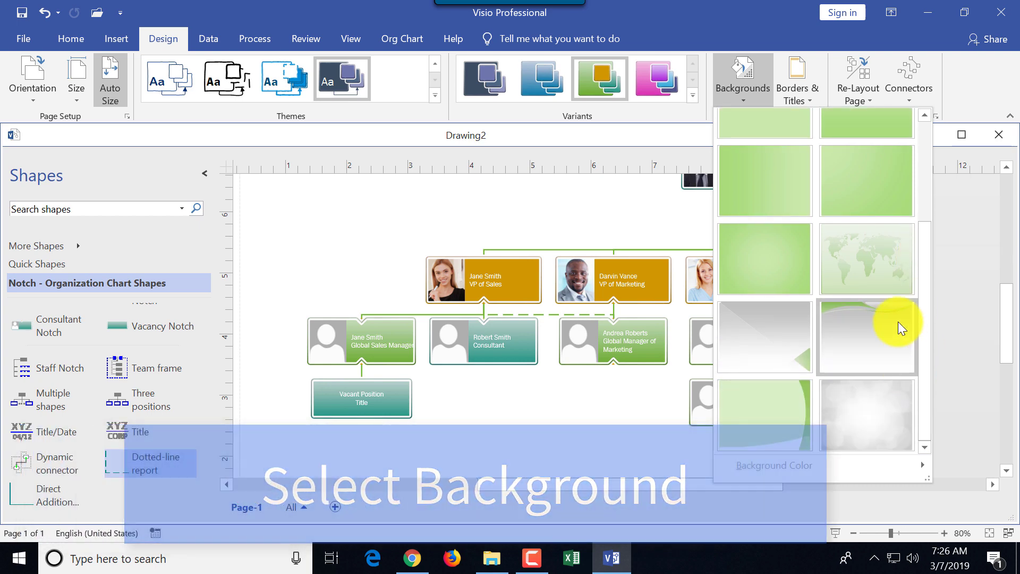
click(869, 269)
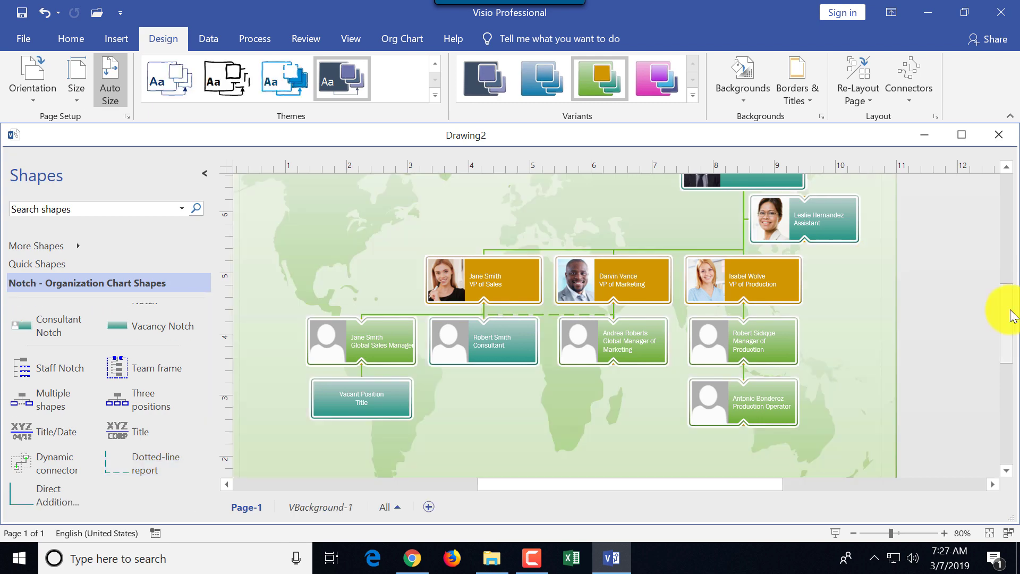
scroll(1008, 282, up, 3)
scroll(1008, 281, down, 2)
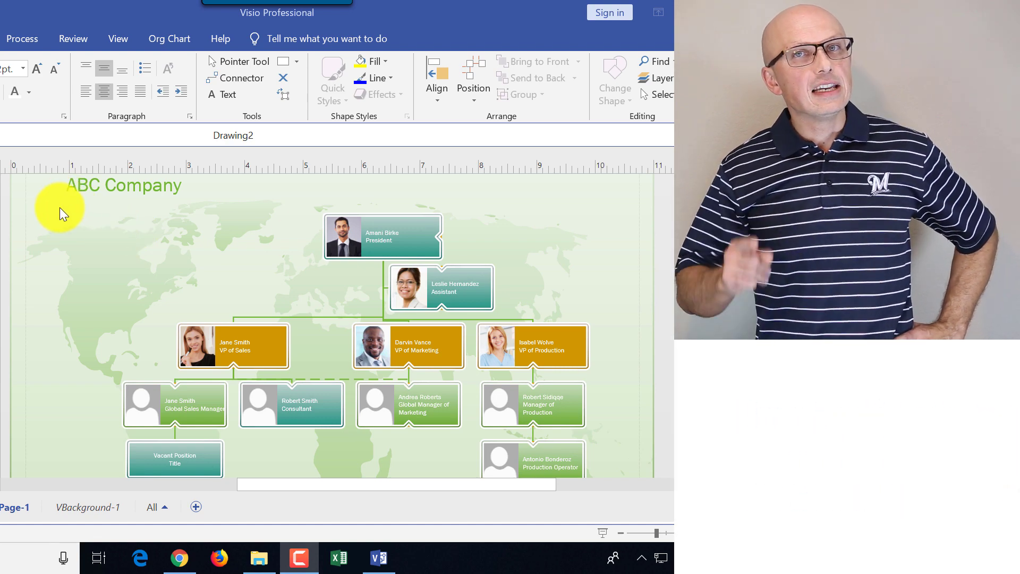
Raise the chart shapes' font size twice, then lower it once, for a net one-size increase
click(94, 221)
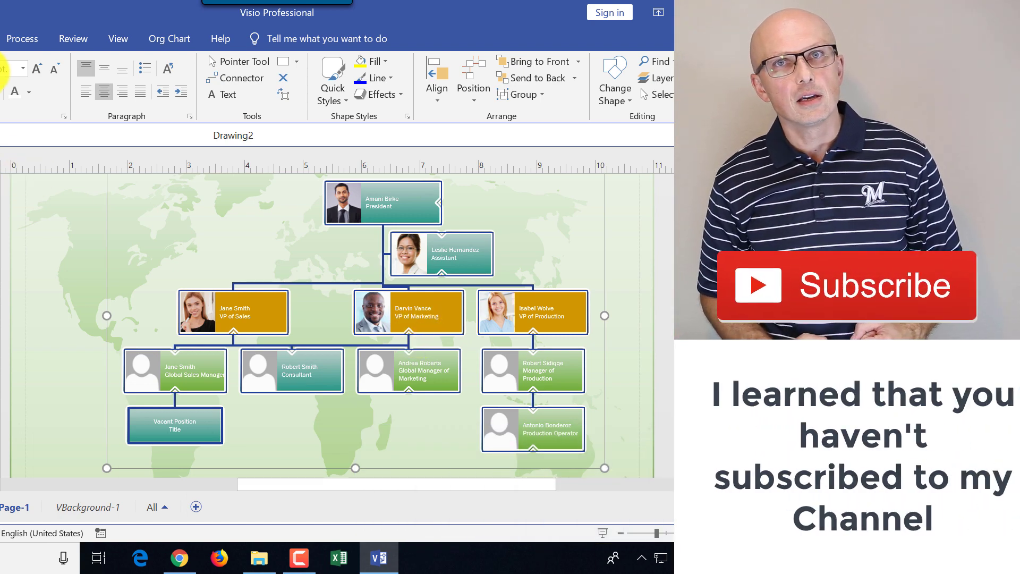
click(36, 69)
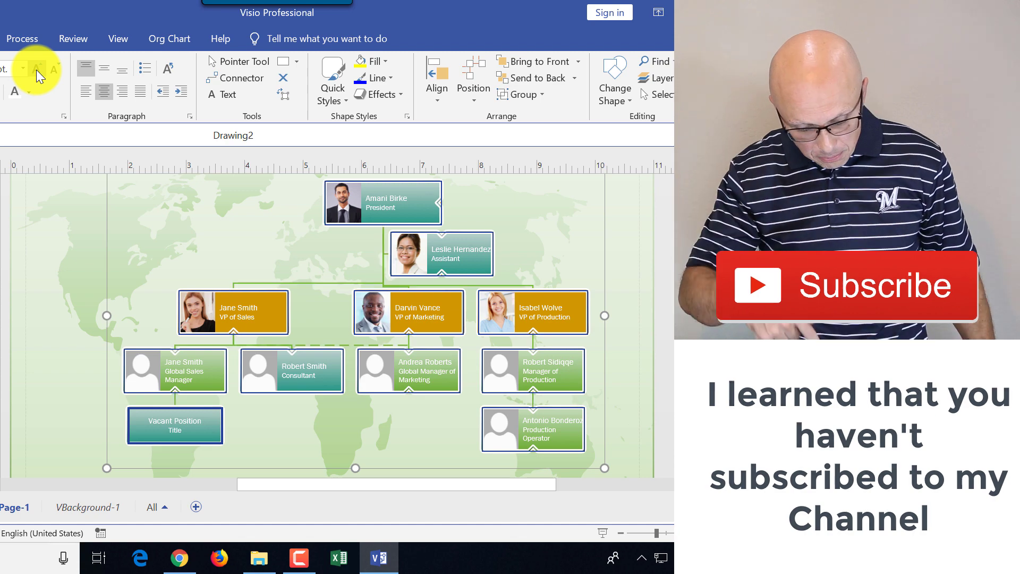
click(36, 69)
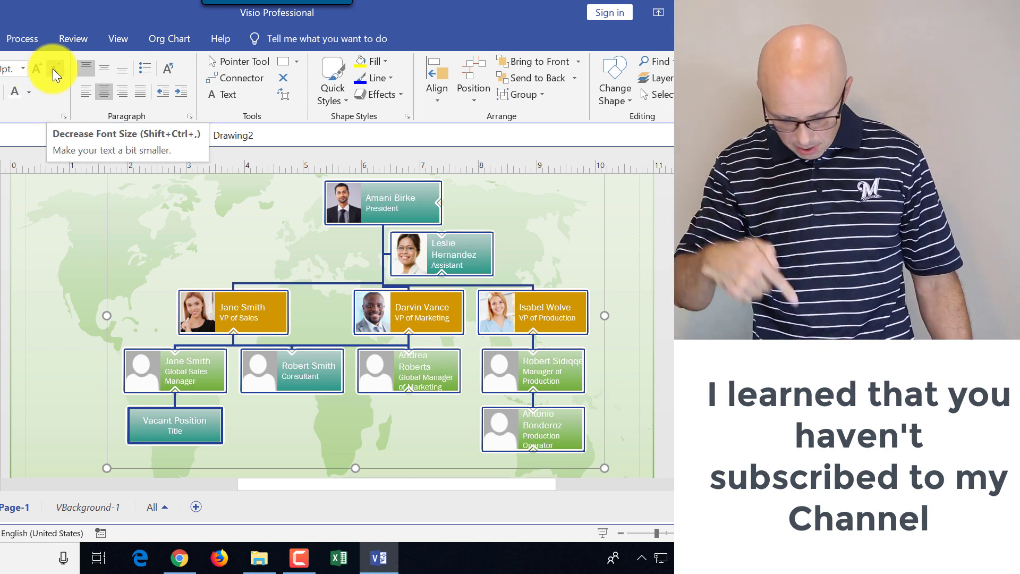
click(53, 69)
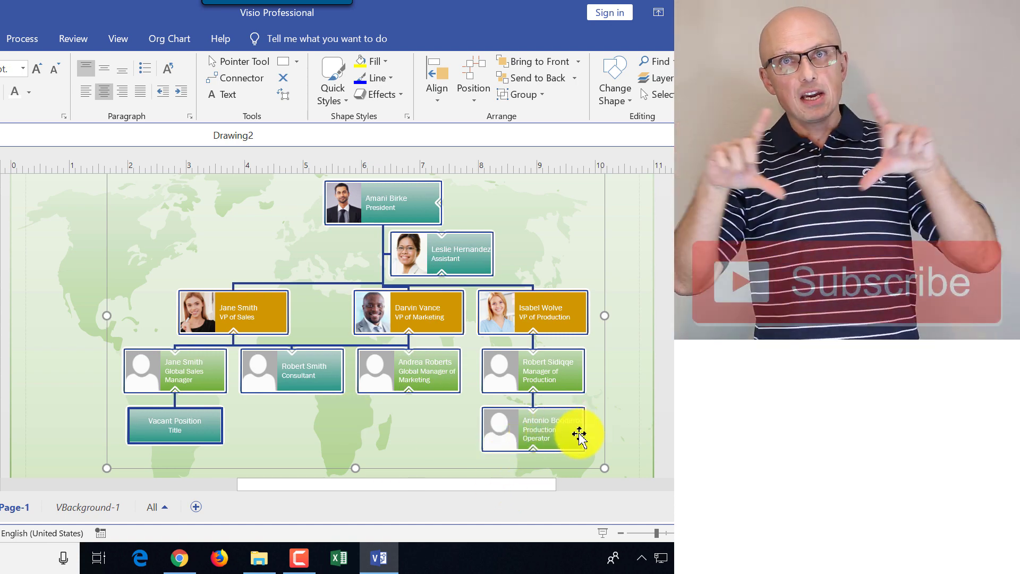